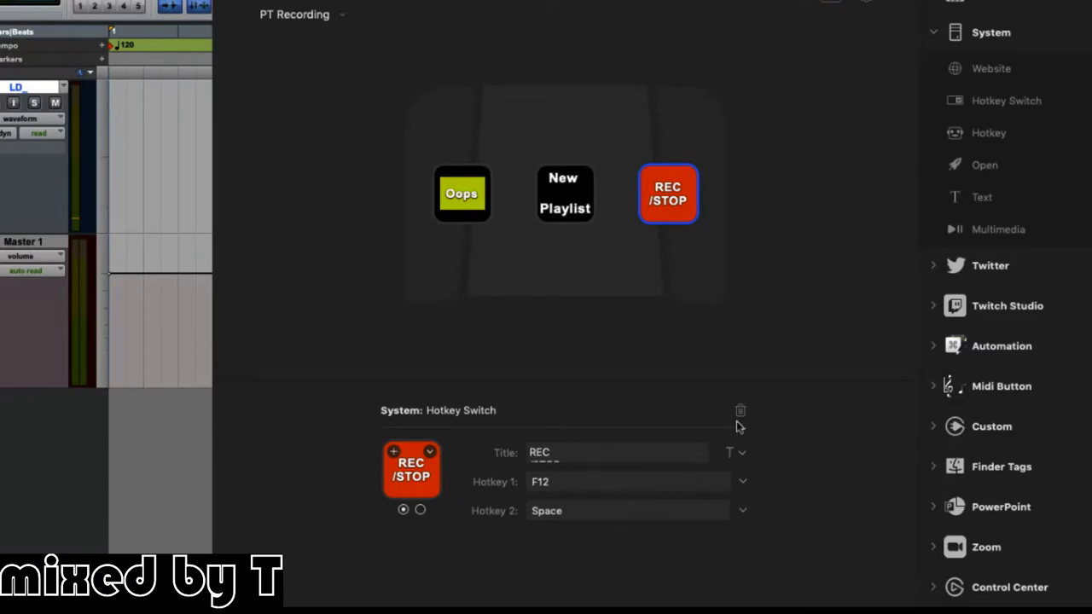
Step: Inspect the New Playlist pedal's MIDI Note settings and the available Midi Button actions
{"action": "left_click", "coordinate": [554, 211]}
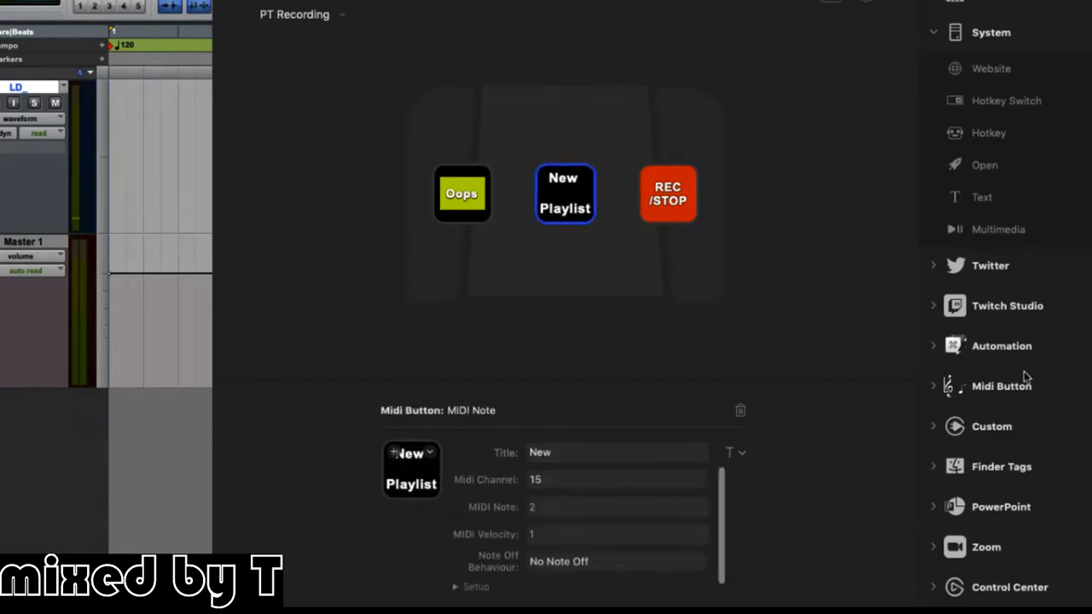
{"action": "left_click", "coordinate": [936, 34]}
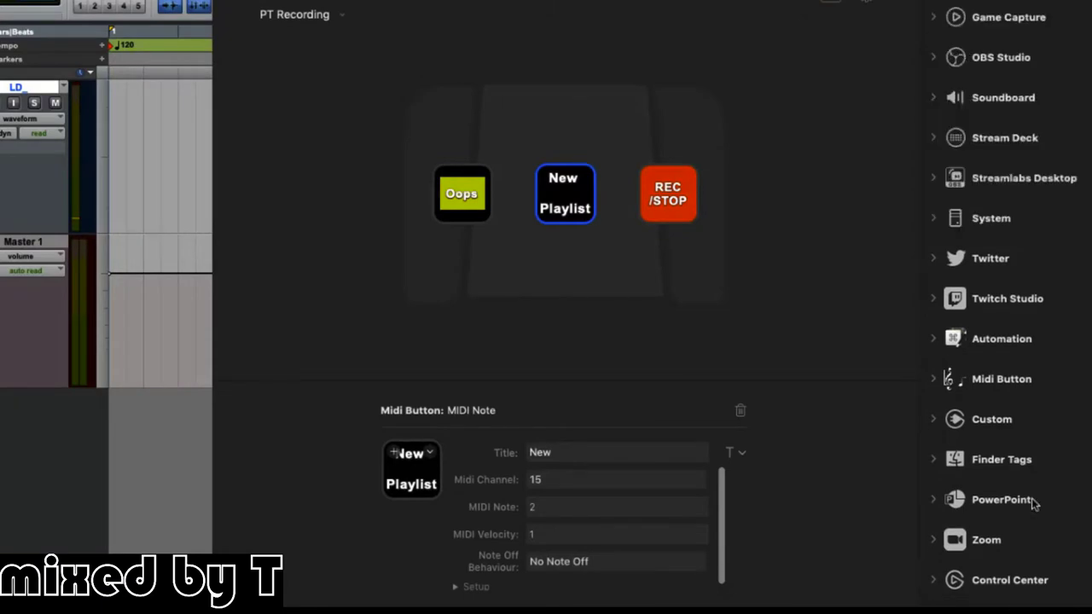
{"action": "left_click", "coordinate": [936, 378]}
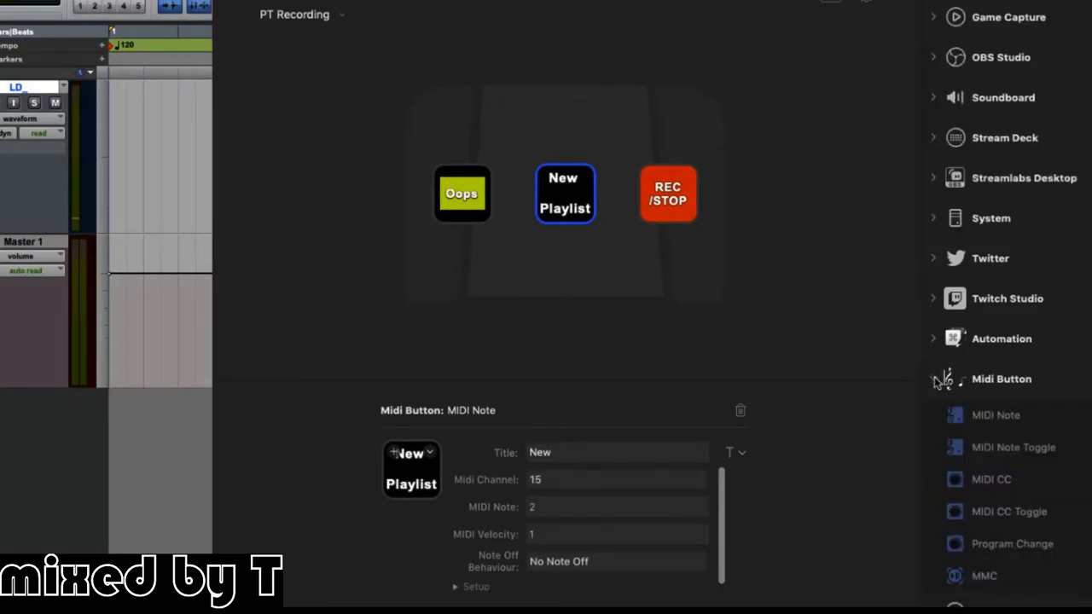
{"action": "left_click", "coordinate": [936, 378]}
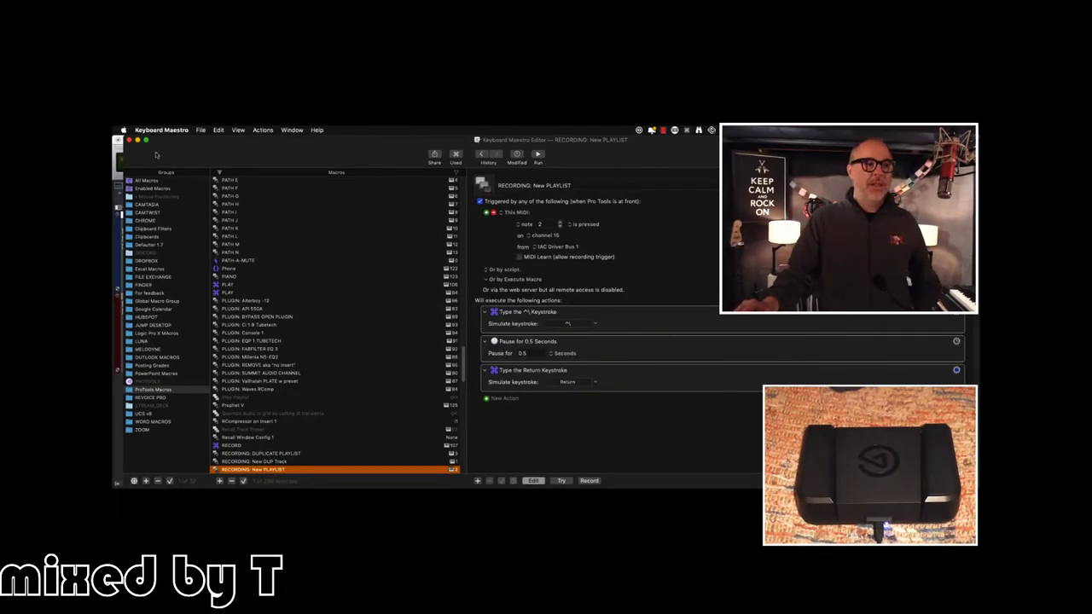
Step: Minimize the Keyboard Maestro editor and inspect the hotkey assigned to the Oops pedal in Stream Deck
{"action": "left_click", "coordinate": [138, 140]}
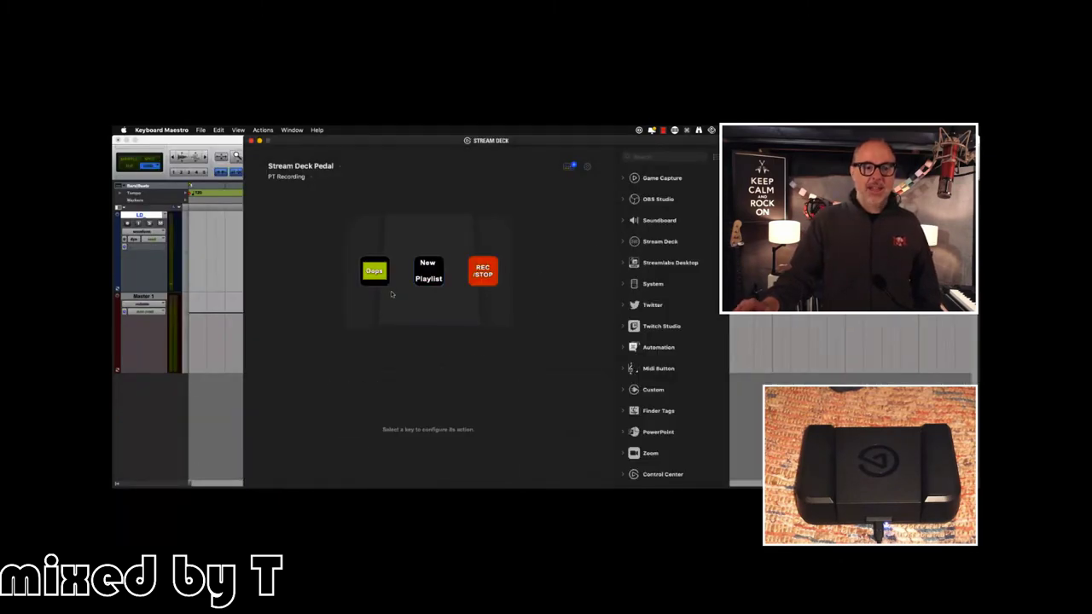
{"action": "left_click", "coordinate": [374, 270]}
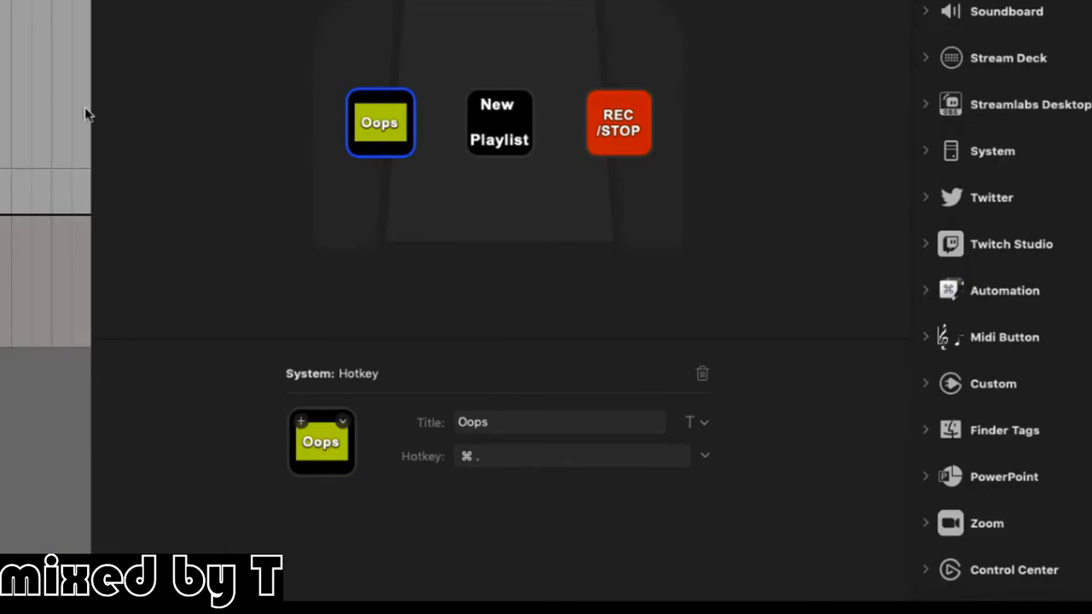
Step: Switch to the Pro Tools edit window, place the edit cursor at bar 2 and browse the Event and Clip commands
{"action": "left_click", "coordinate": [55, 91]}
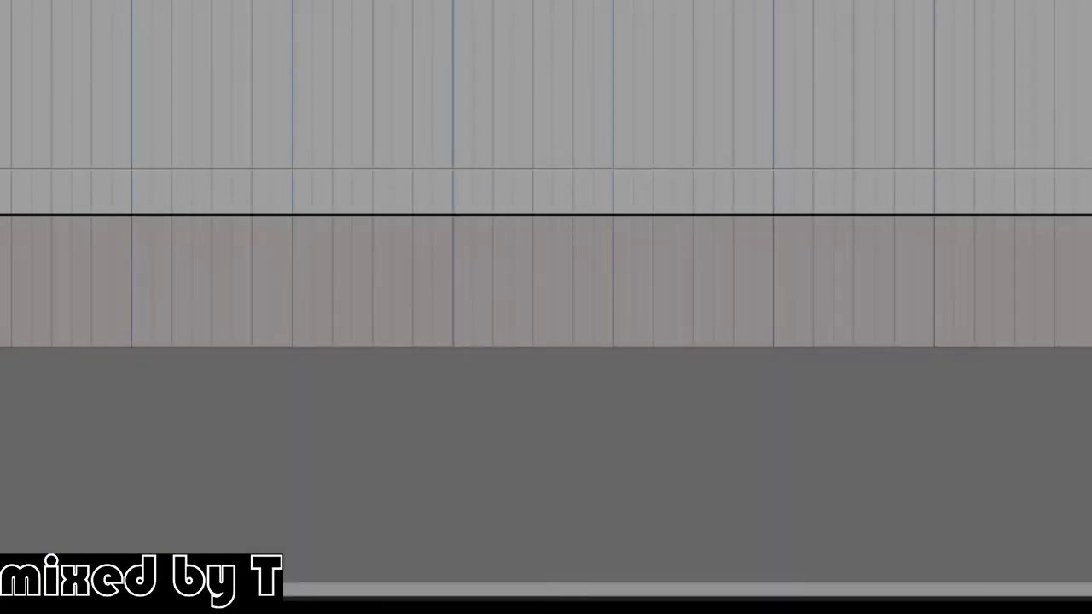
{"action": "left_click", "coordinate": [68, 0]}
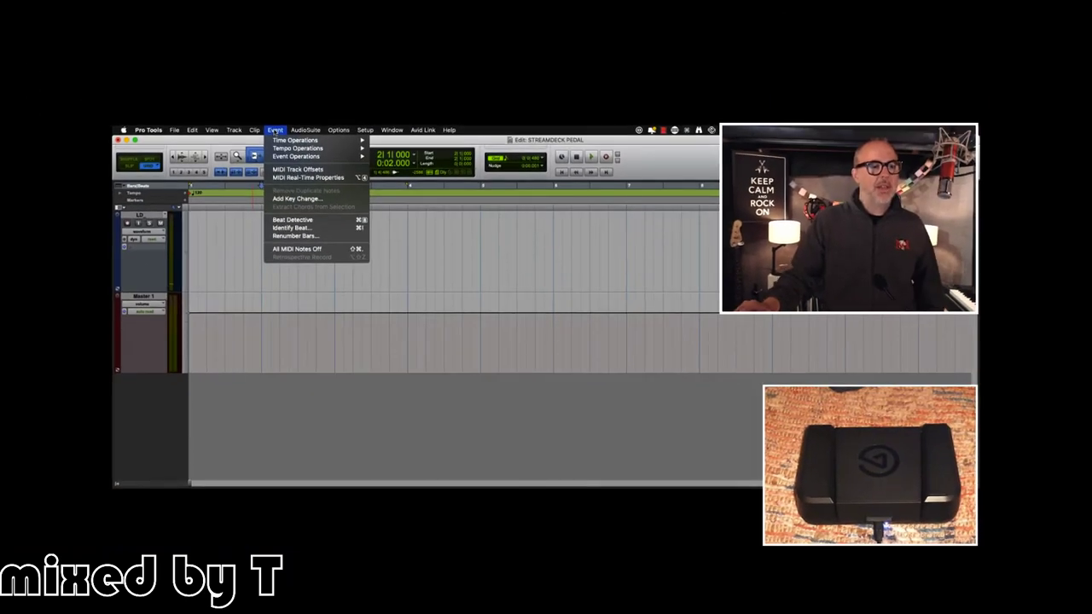
{"action": "mouse_move", "coordinate": [255, 132]}
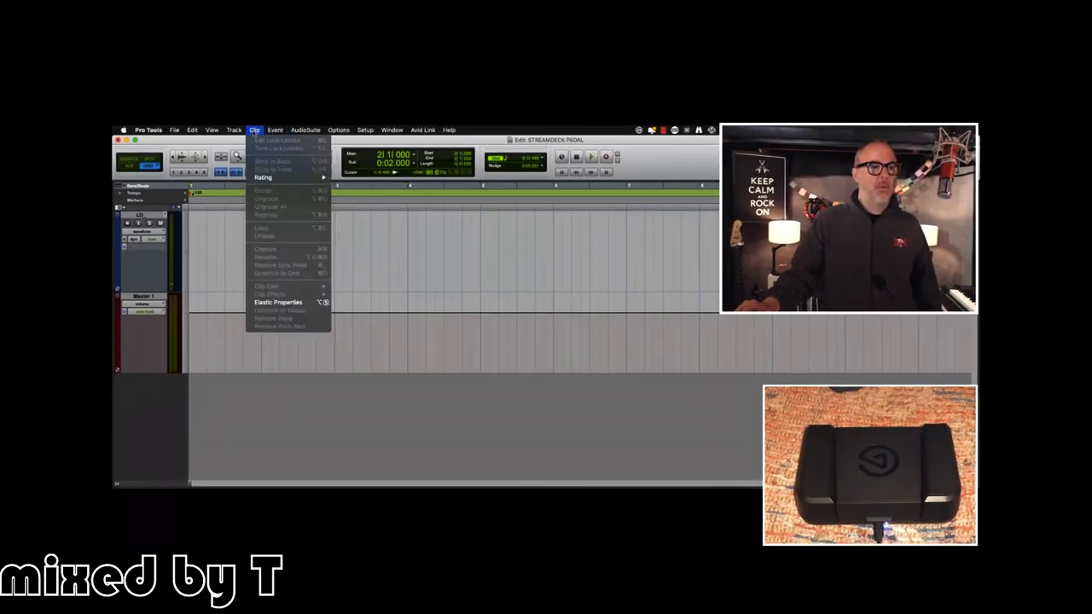
{"action": "mouse_move", "coordinate": [335, 133]}
{"action": "mouse_move", "coordinate": [213, 132]}
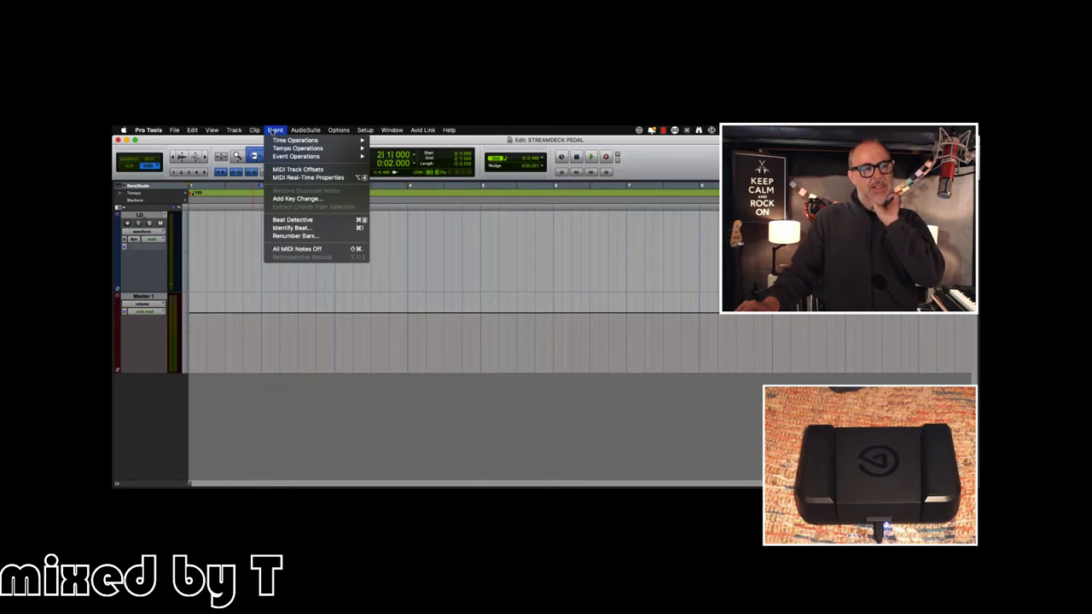
{"action": "left_click", "coordinate": [273, 133]}
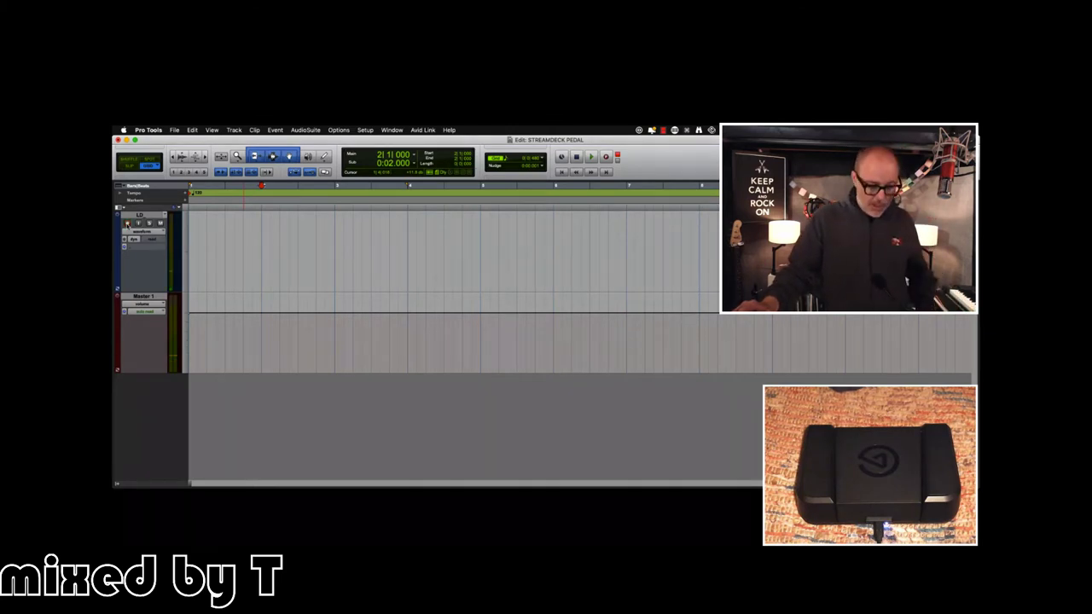
Step: Record-arm the LD_ track and record a take about two bars long starting at bar 2
{"action": "key", "text": "shift+r"}
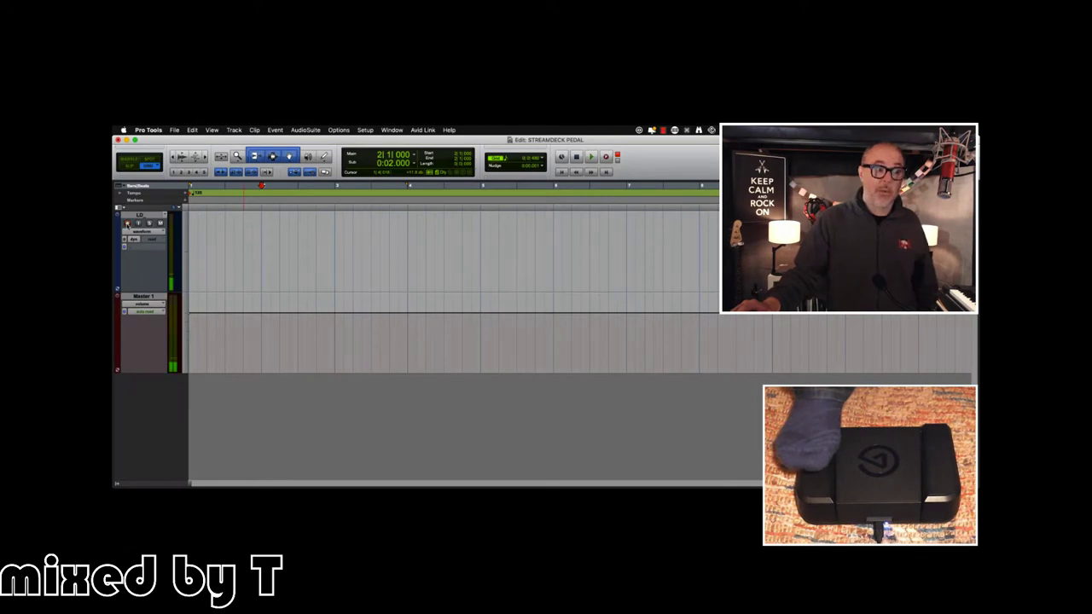
{"action": "left_click", "coordinate": [263, 231]}
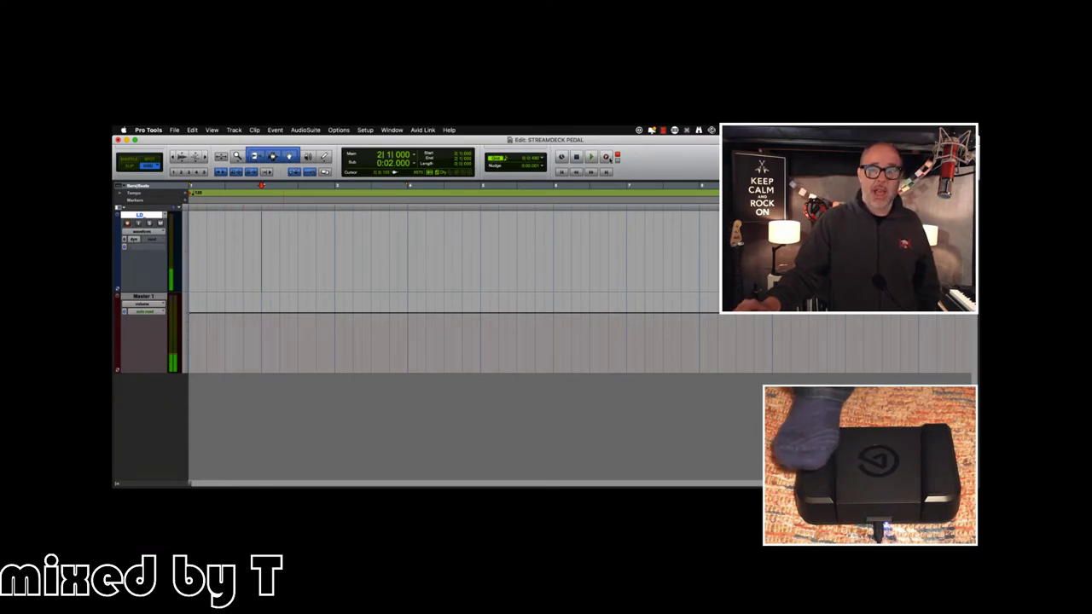
{"action": "key", "text": "super+space"}
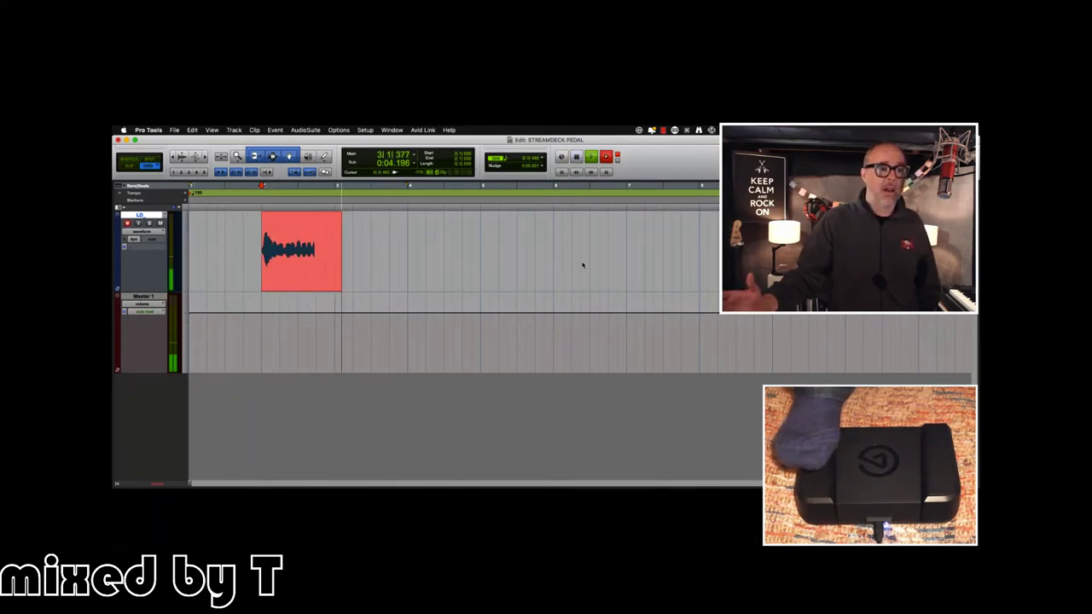
{"action": "key", "text": "space"}
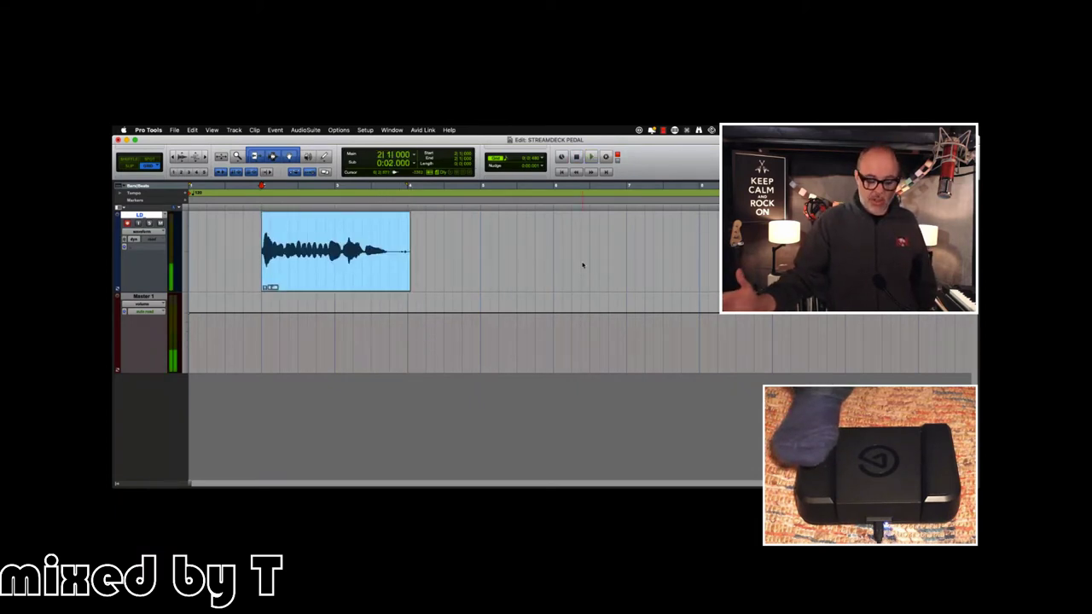
Step: Play back the recorded take from bar 2 and turn on input monitoring for the LD_ track
{"action": "key", "text": "space"}
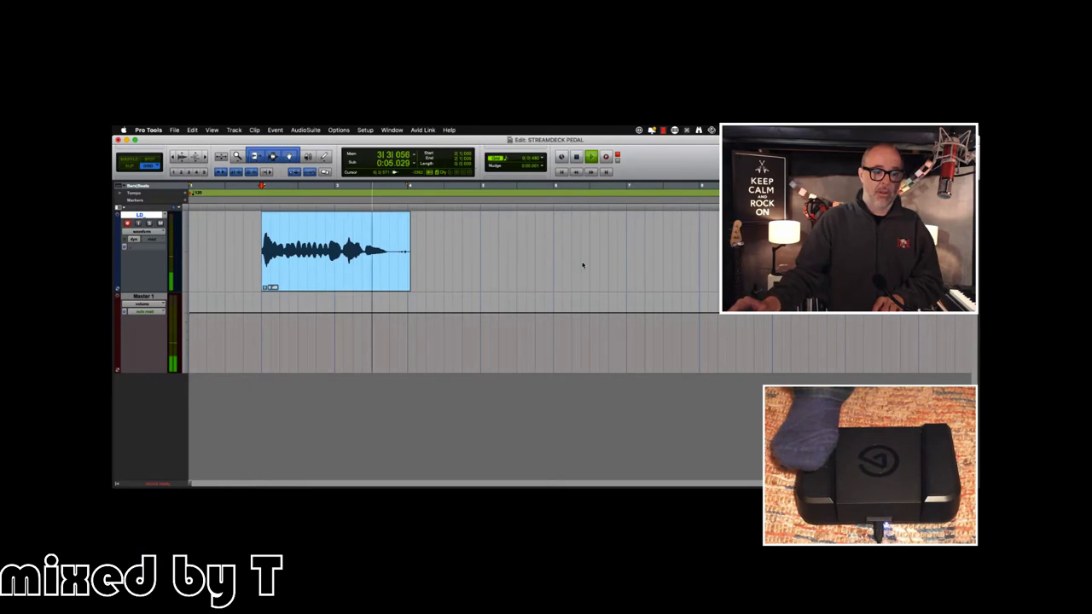
{"action": "key", "text": "space"}
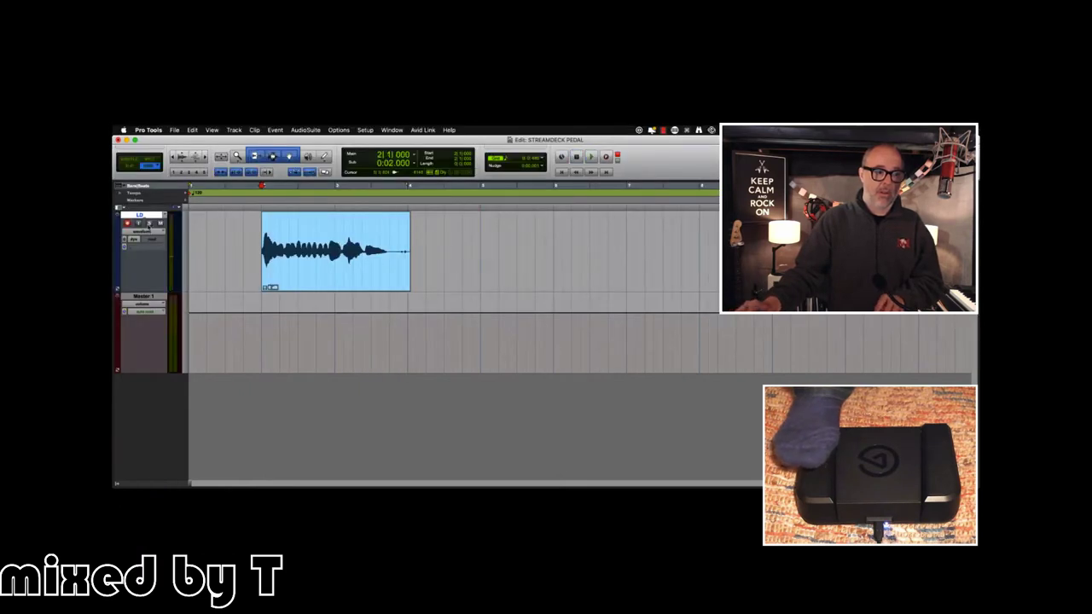
{"action": "left_click", "coordinate": [139, 224]}
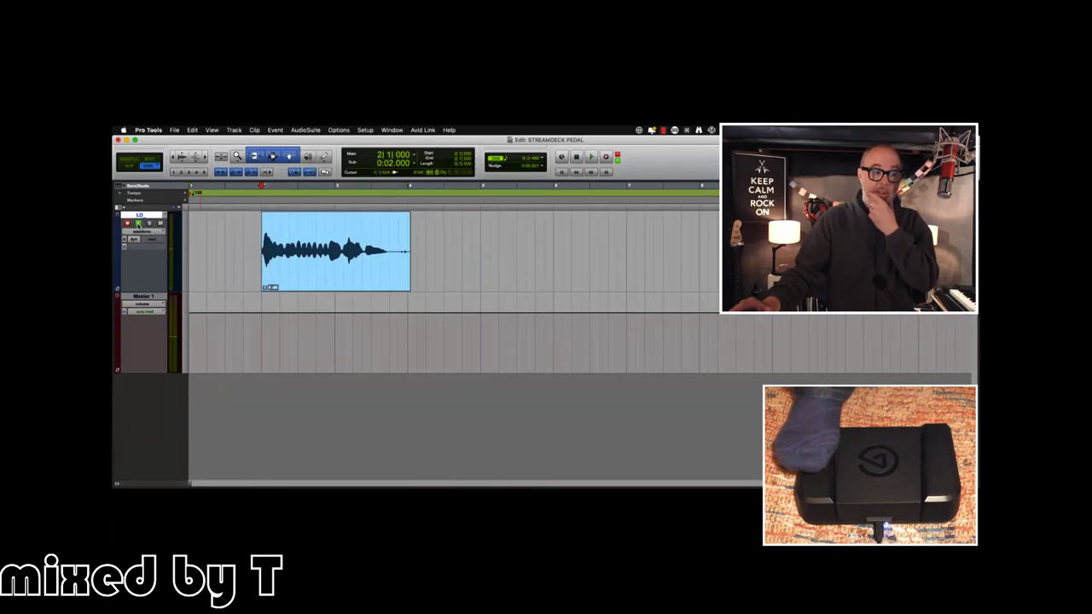
Step: Record a second take from bar 2 over the existing clip on the LD_ track, stopping before bar 4
{"action": "key", "text": "space"}
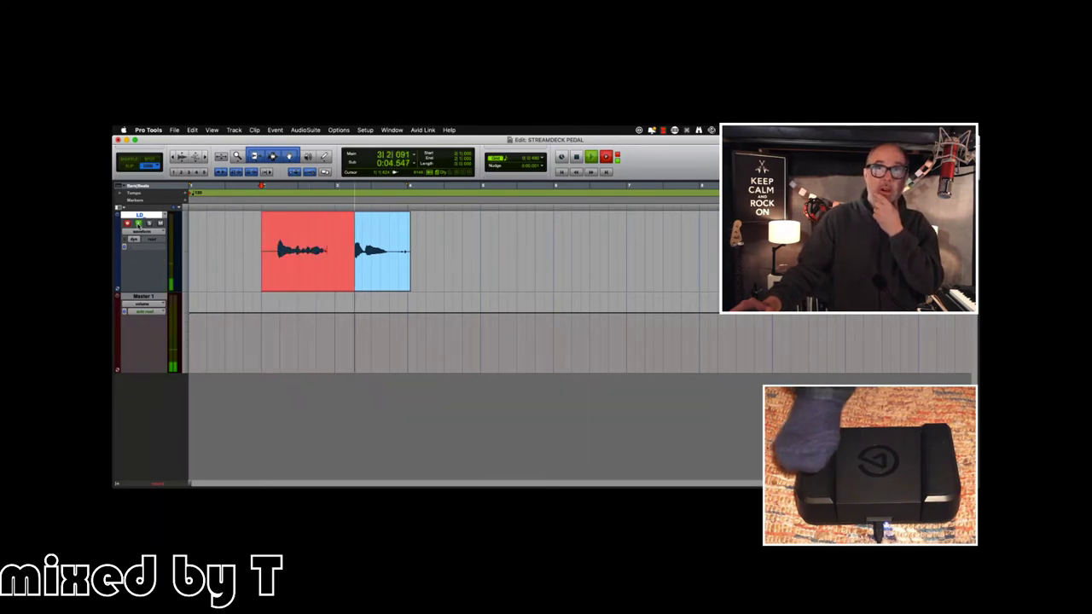
{"action": "key", "text": "space"}
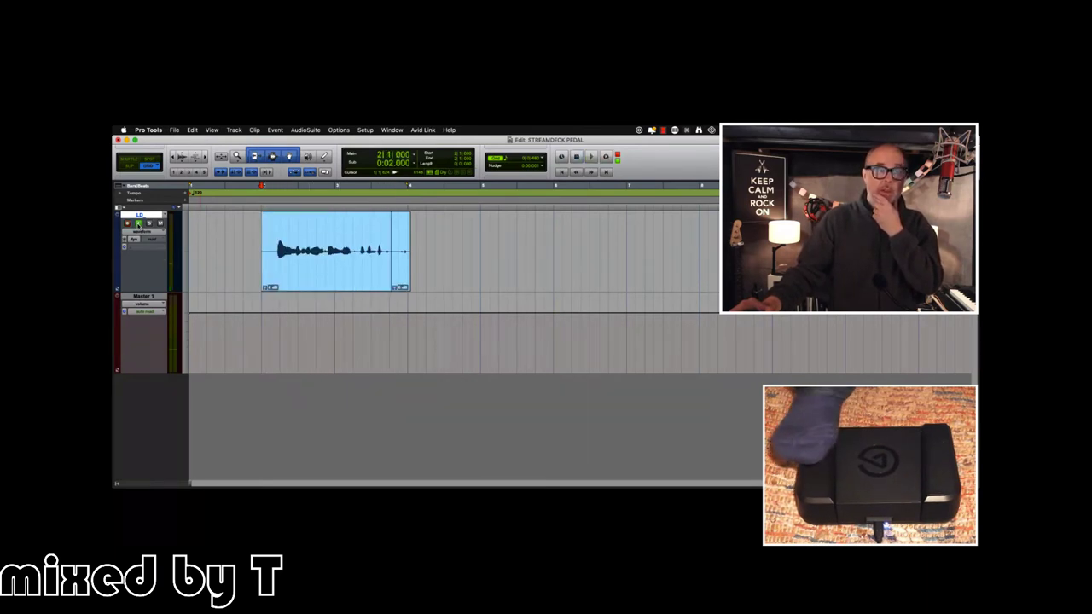
{"action": "key", "text": "space"}
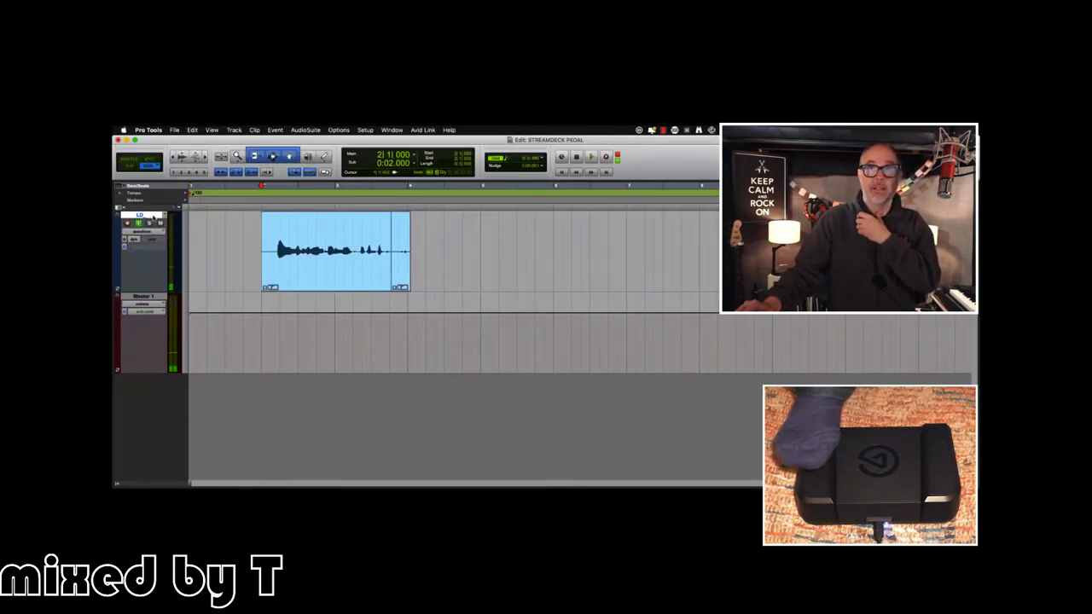
{"action": "key", "text": "space"}
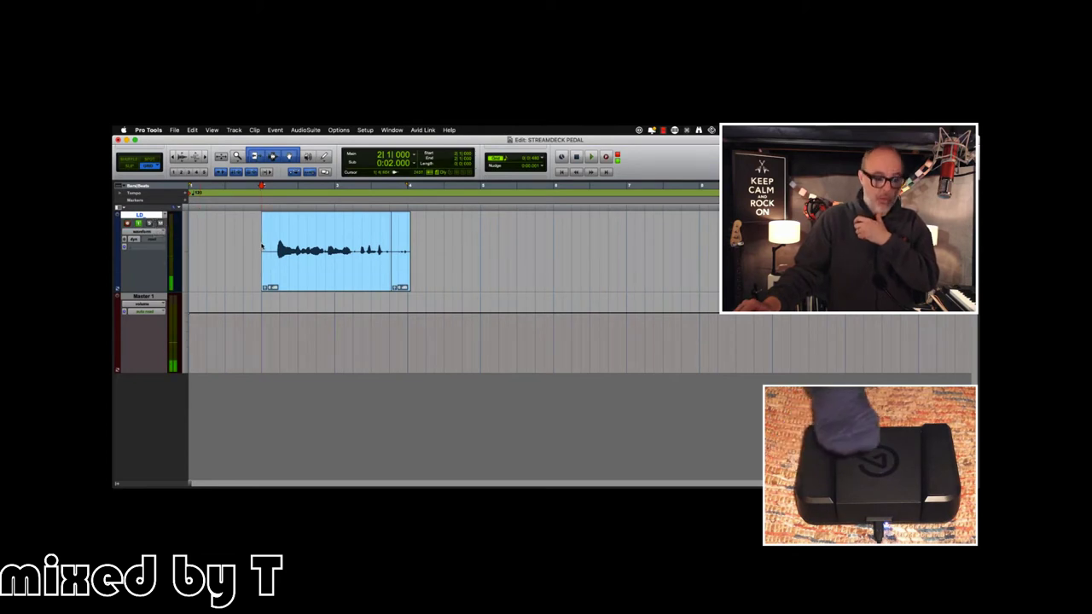
Step: Create a new playlist on the LD_ track with the default name and record a take just over two bars long from bar 2
{"action": "key", "text": "ctrl+backslash"}
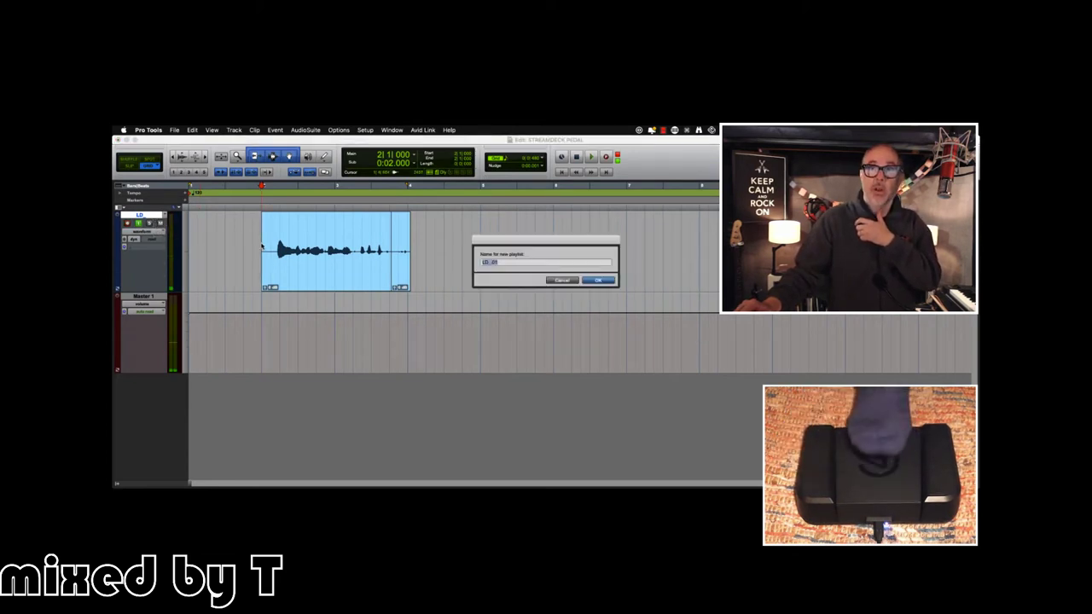
{"action": "key", "text": "Return"}
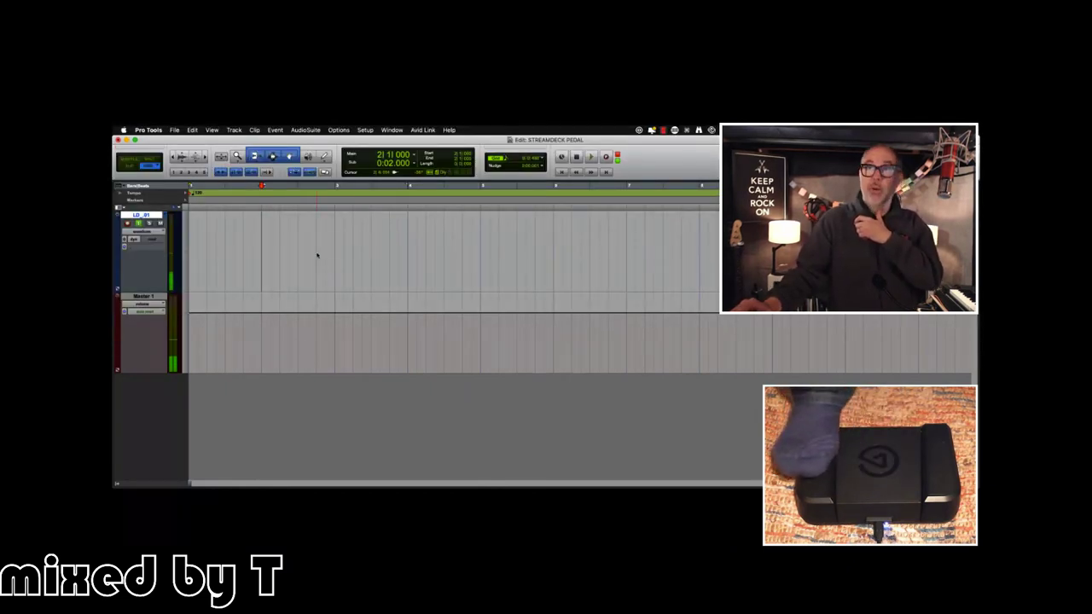
{"action": "key", "text": "F12"}
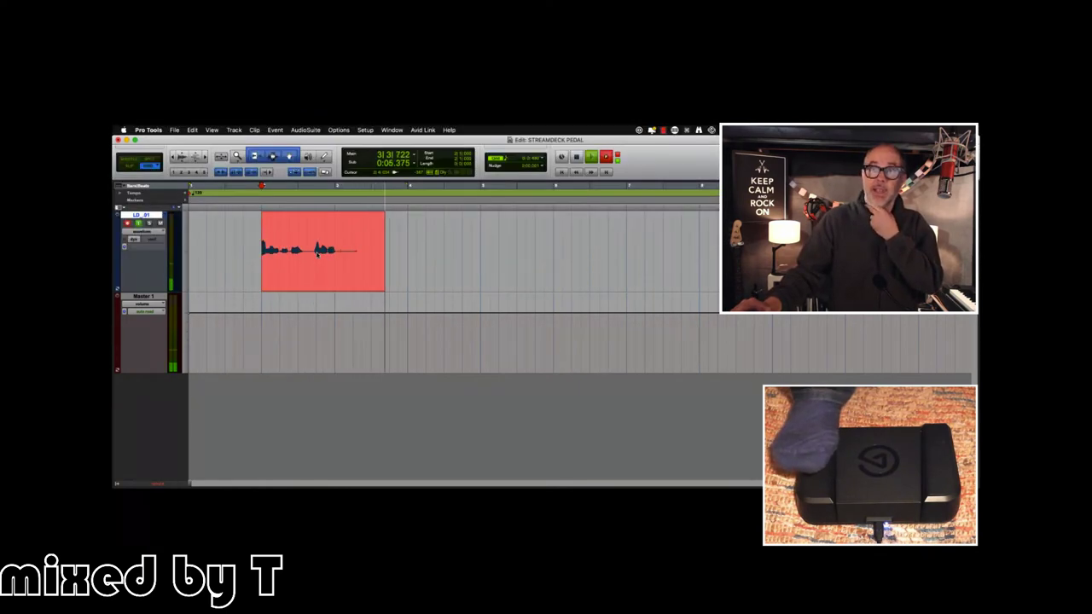
{"action": "key", "text": "space"}
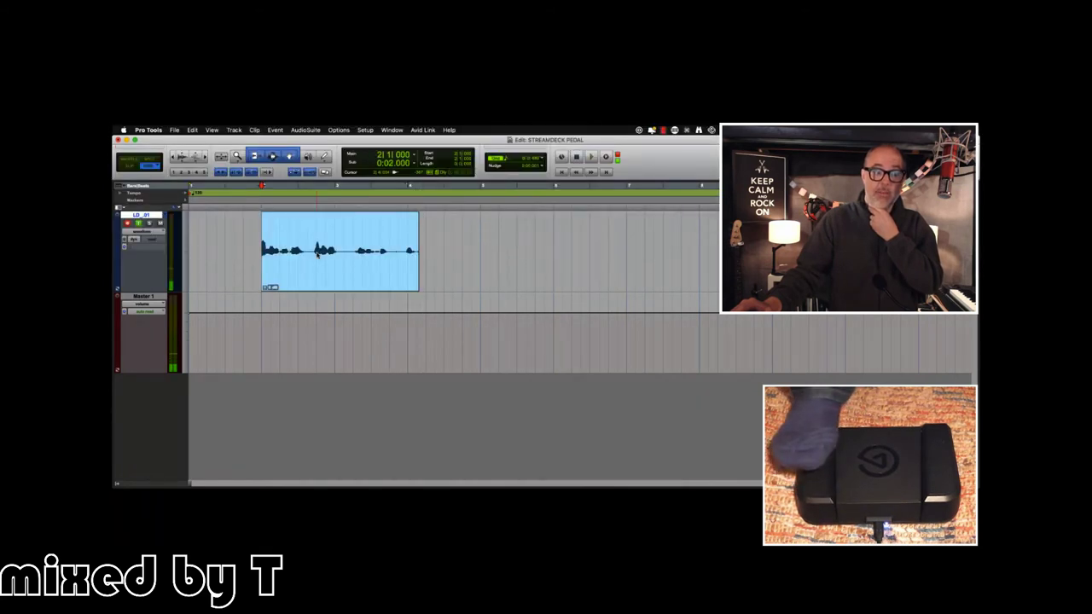
Step: Set the vocal track's view to playlists and add another empty playlist with the default name
{"action": "left_click", "coordinate": [149, 232]}
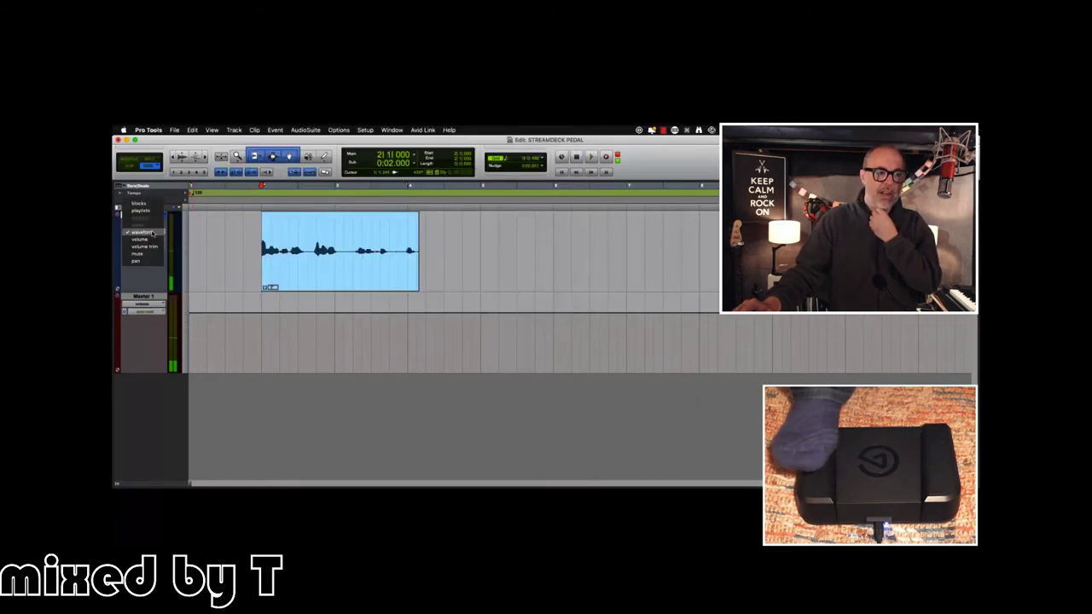
{"action": "left_click", "coordinate": [141, 239]}
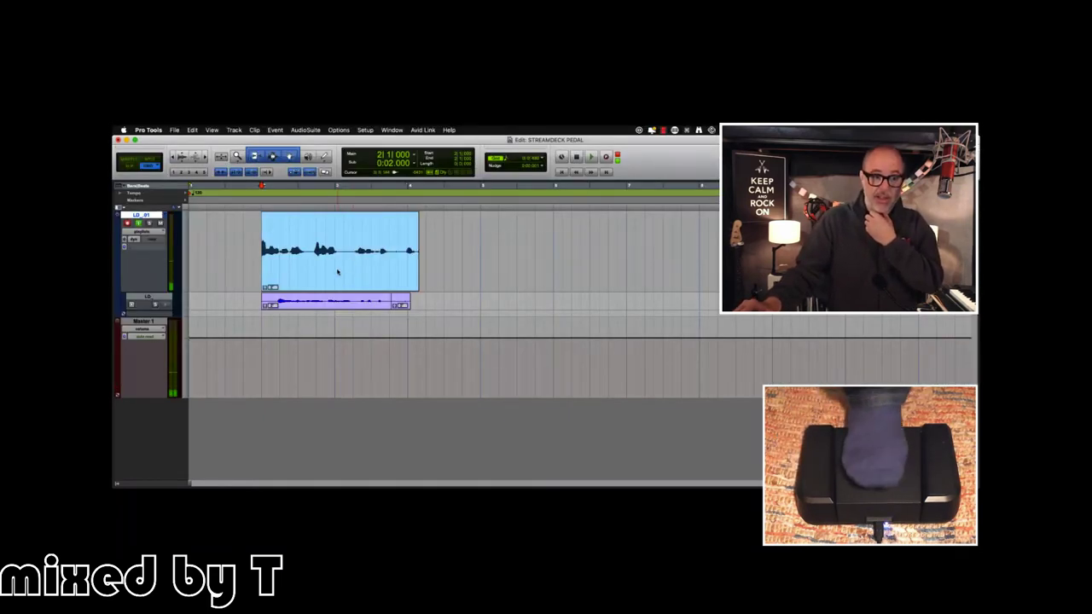
{"action": "key", "text": "ctrl+backslash"}
{"action": "key", "text": "Return"}
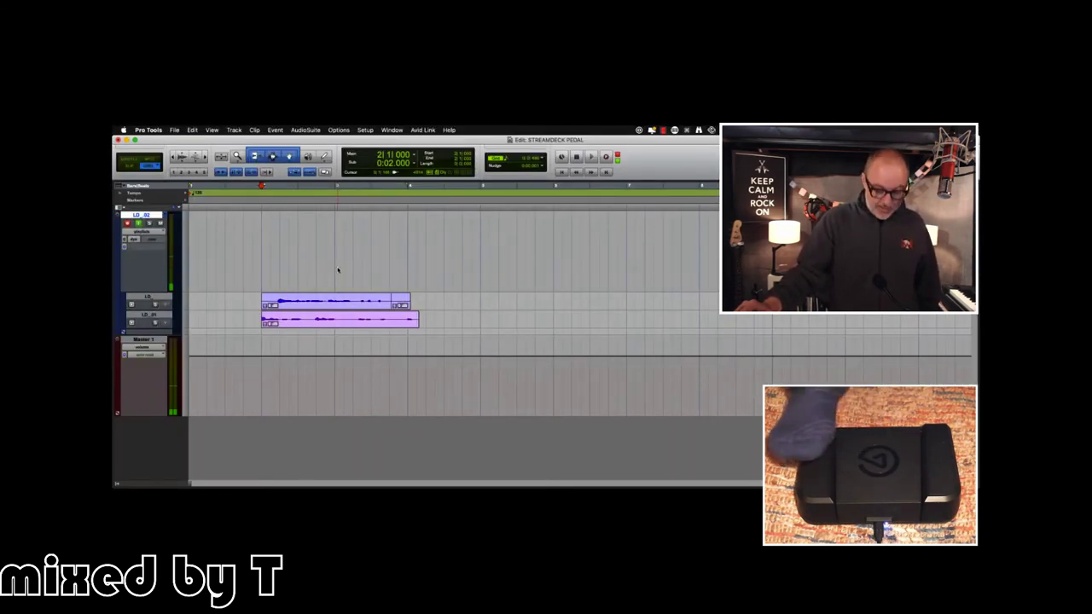
Step: Record a take about one and a half bars long from bar 2 onto the empty playlist
{"action": "key", "text": "space"}
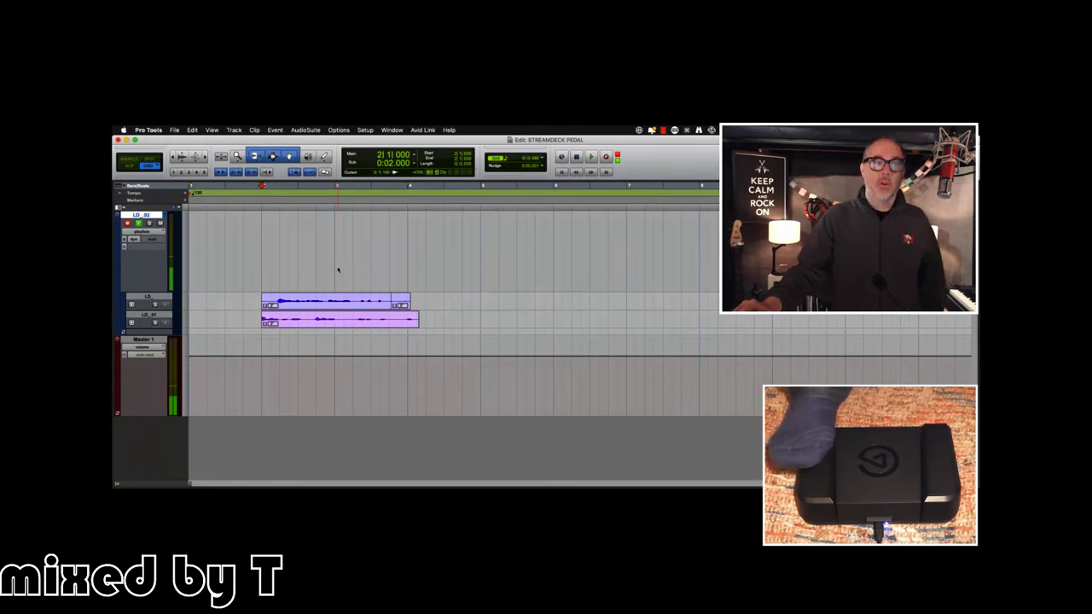
{"action": "key", "text": "super+space"}
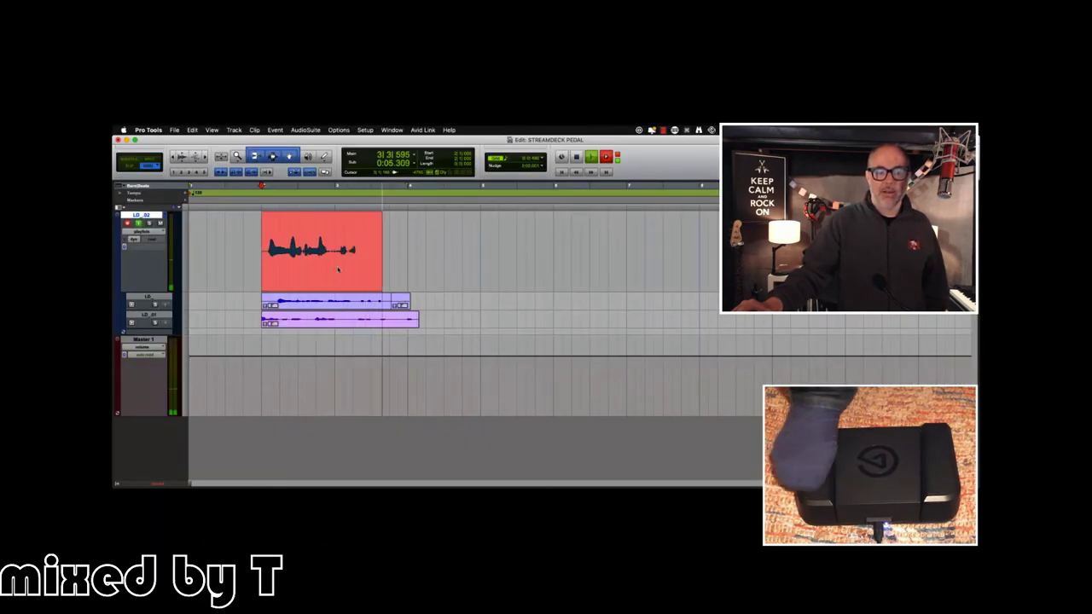
{"action": "key", "text": "space"}
Step: Add one more playlist with the default name and record a take from bar 2 on it, stopping before bar 4
{"action": "key", "text": "ctrl+backslash"}
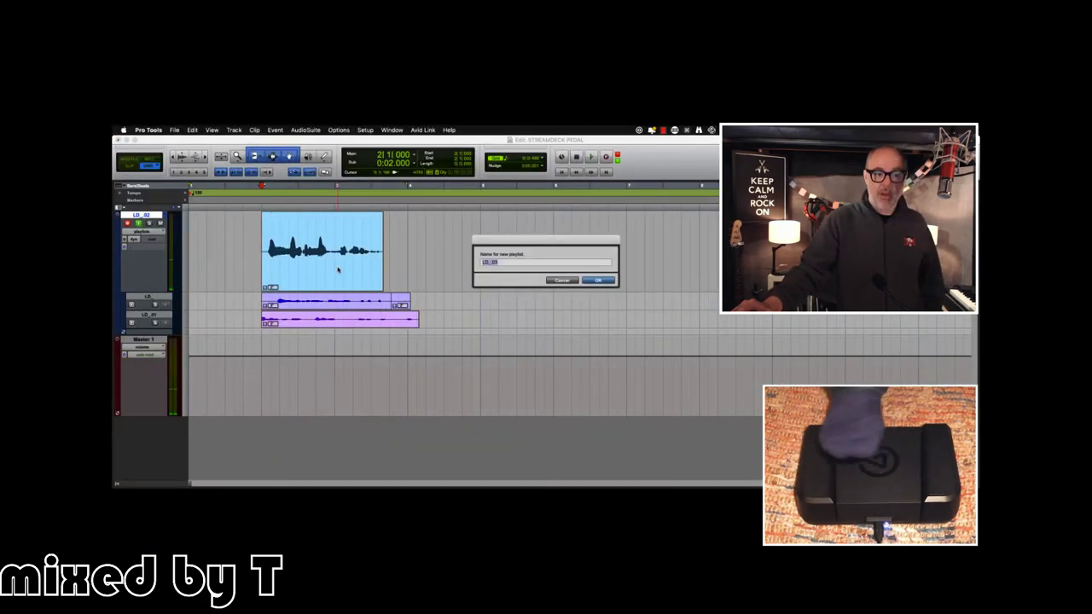
{"action": "key", "text": "Return"}
{"action": "key", "text": "space"}
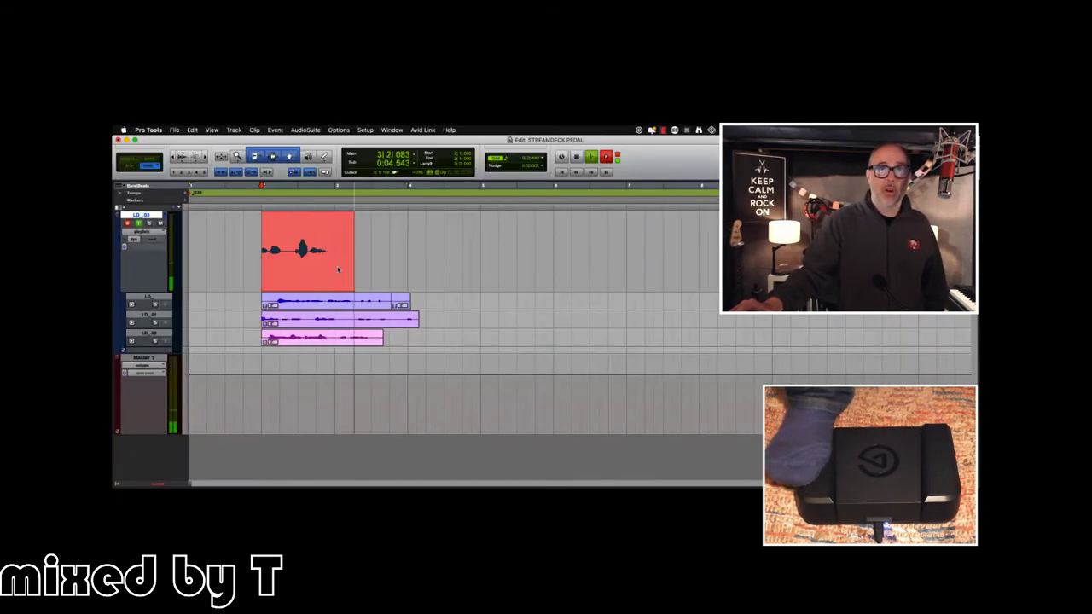
{"action": "key", "text": "space"}
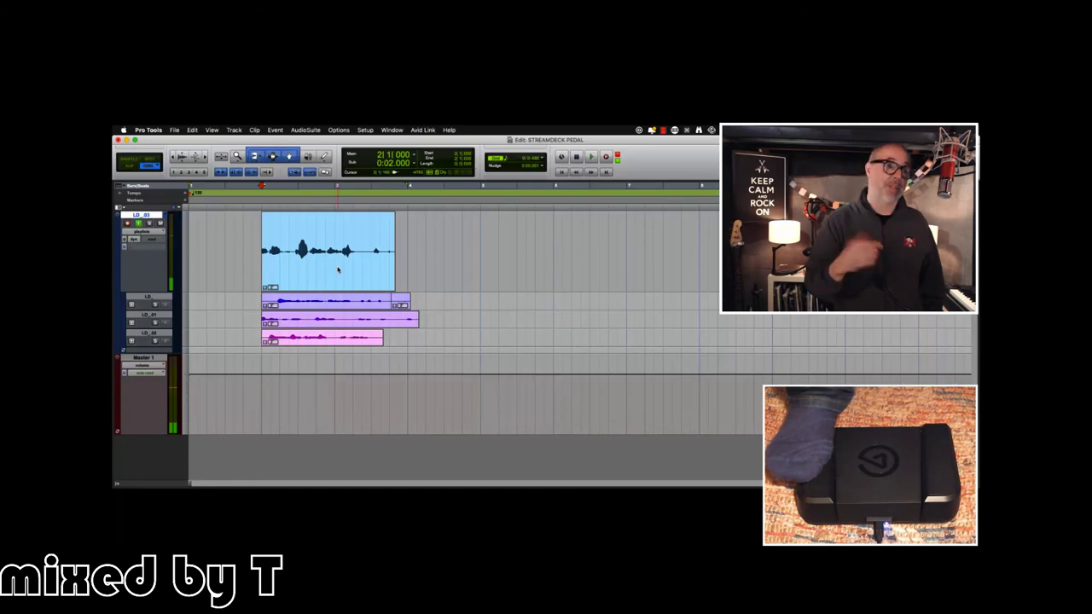
Step: Record a take from bar 2 over the existing clip on the current playlist, and cancel it
{"action": "key", "text": "super+space"}
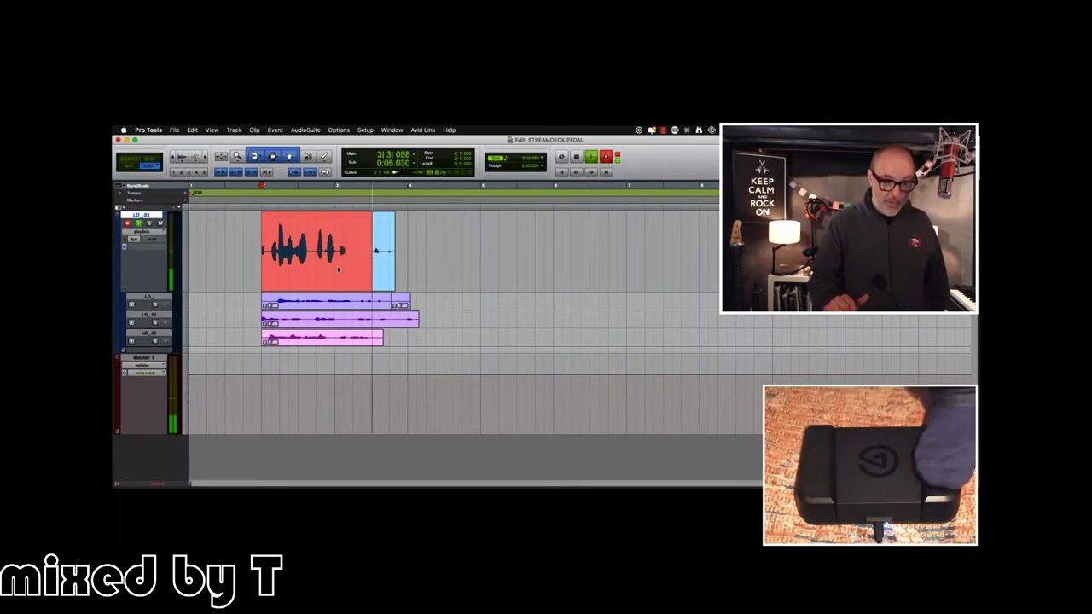
{"action": "key", "text": "space"}
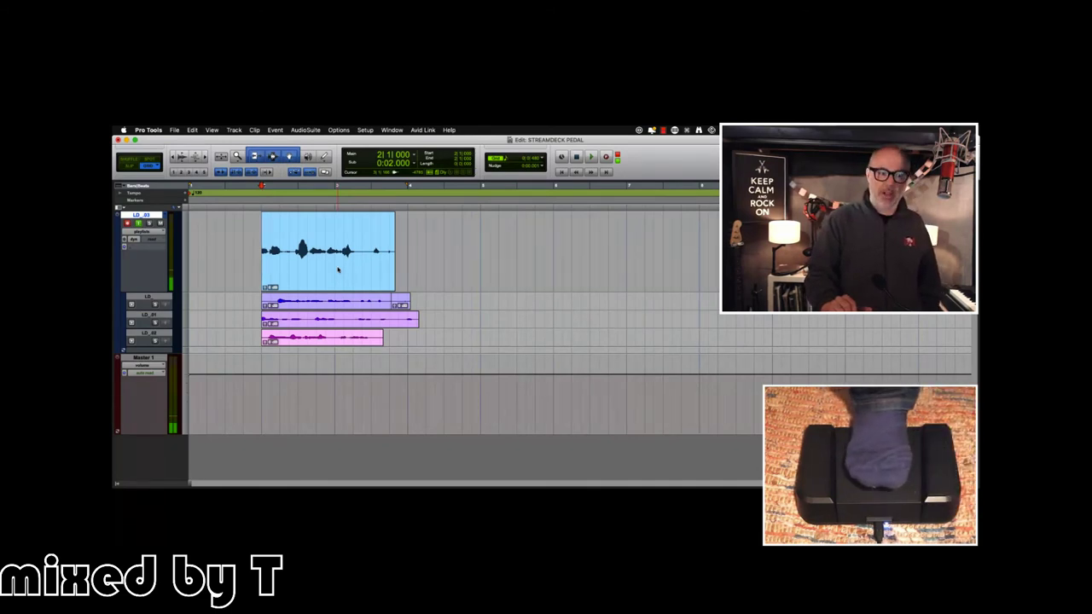
Step: Play from bar 2, punch in over the existing take in bar 3 and record until just past bar 4
{"action": "key", "text": "space"}
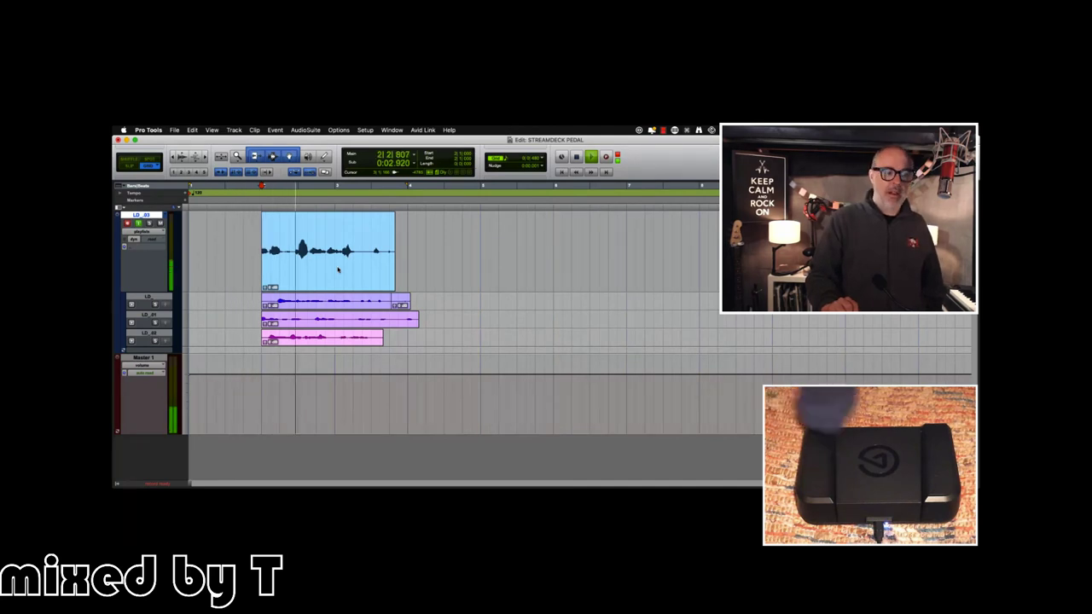
{"action": "key", "text": "F12"}
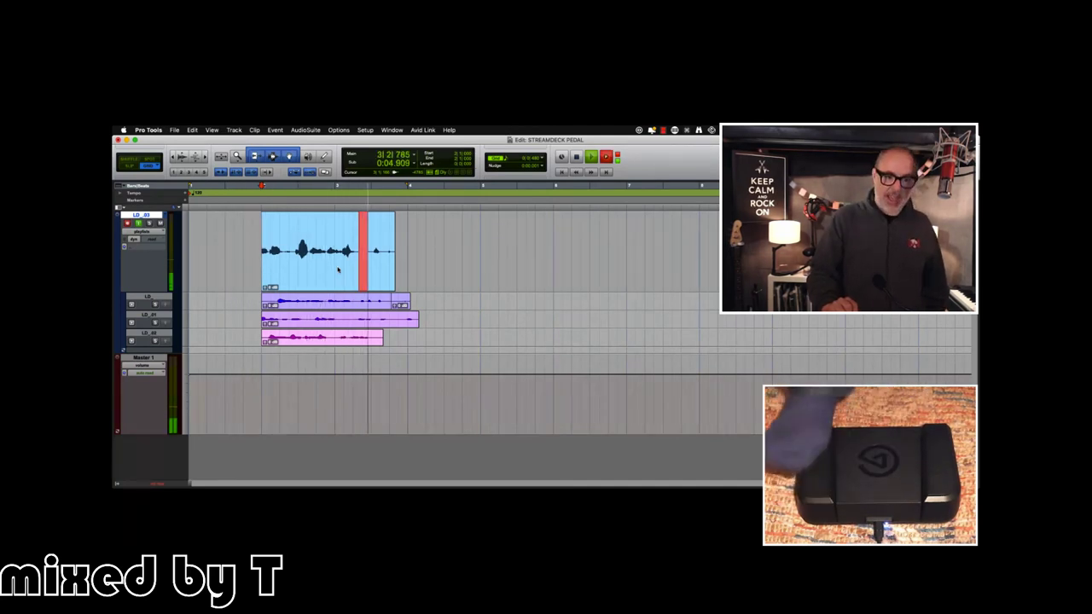
{"action": "key", "text": "space"}
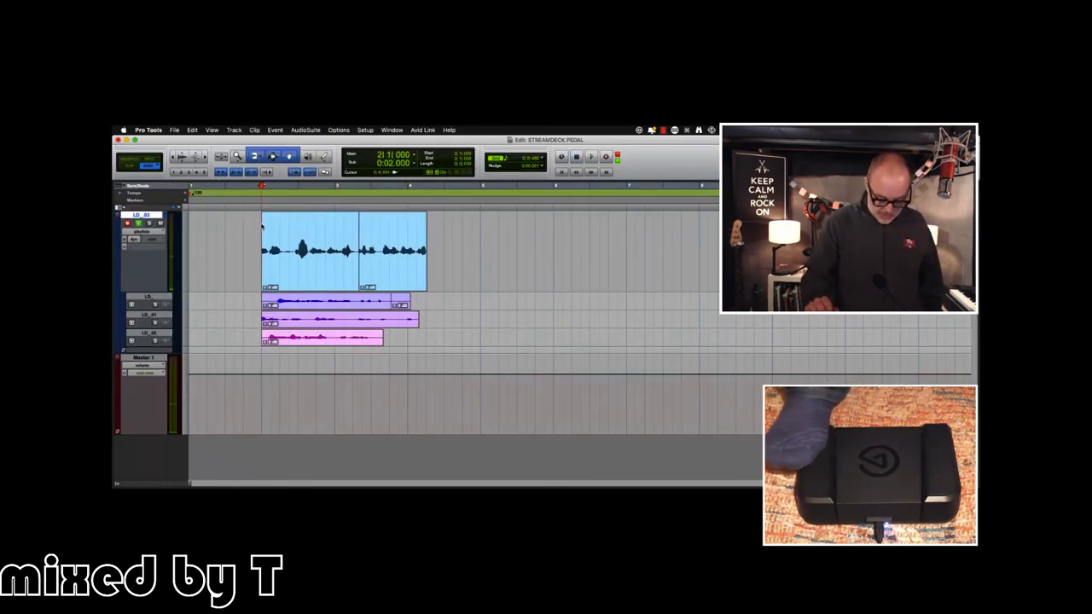
Step: Start a take from bar 2, cancel it and add a new empty playlist with the default name
{"action": "key", "text": "space"}
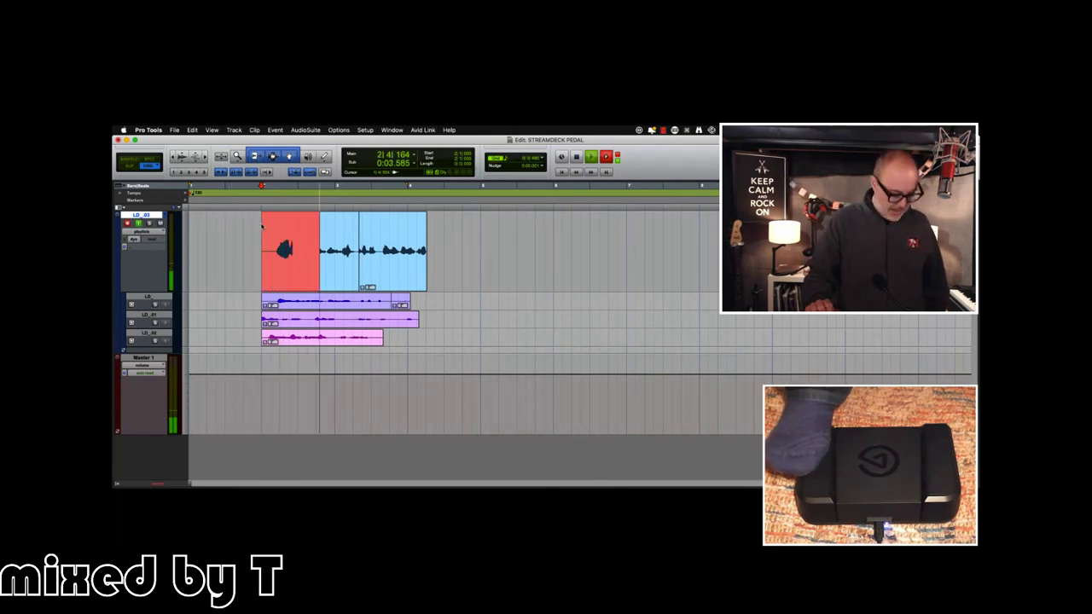
{"action": "key", "text": "space"}
{"action": "key", "text": "ctrl+backslash"}
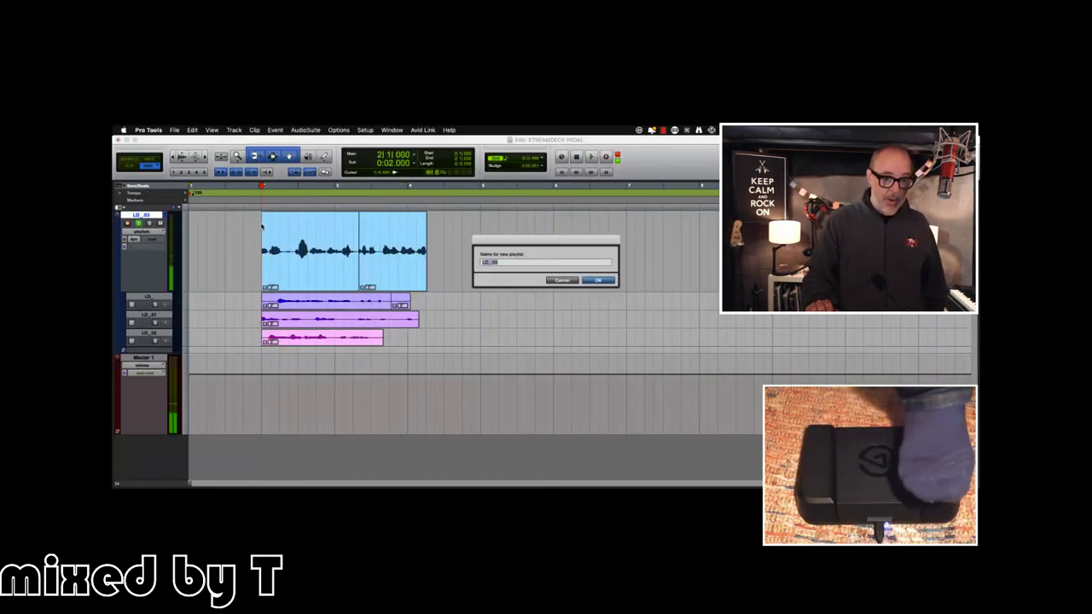
{"action": "key", "text": "Return"}
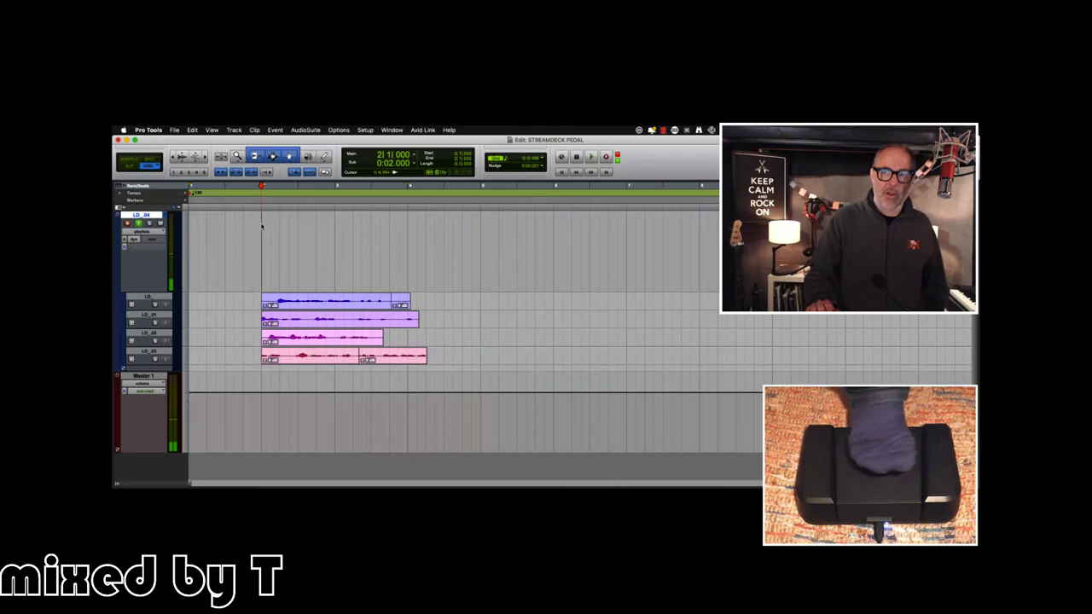
Step: Add one more empty playlist to the LD_ track, keeping the suggested name
{"action": "key", "text": "space"}
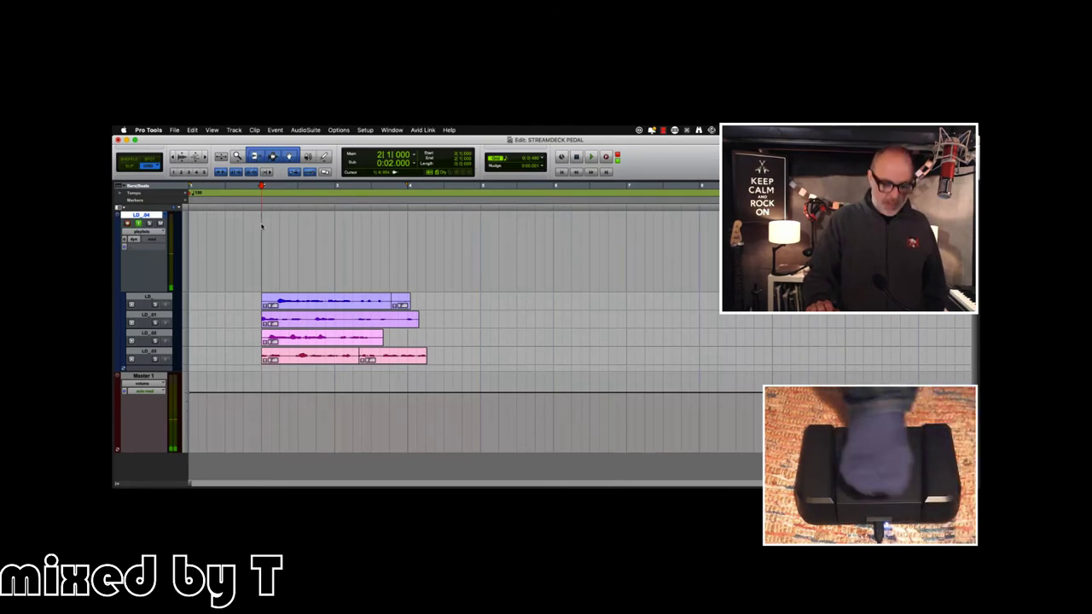
{"action": "key", "text": "ctrl+backslash"}
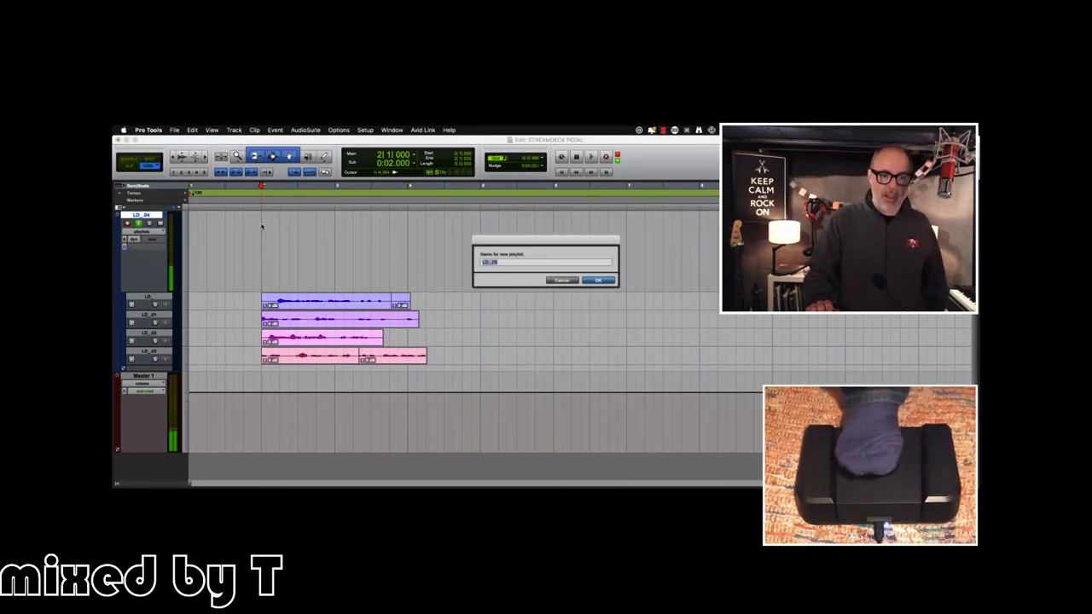
{"action": "key", "text": "Return"}
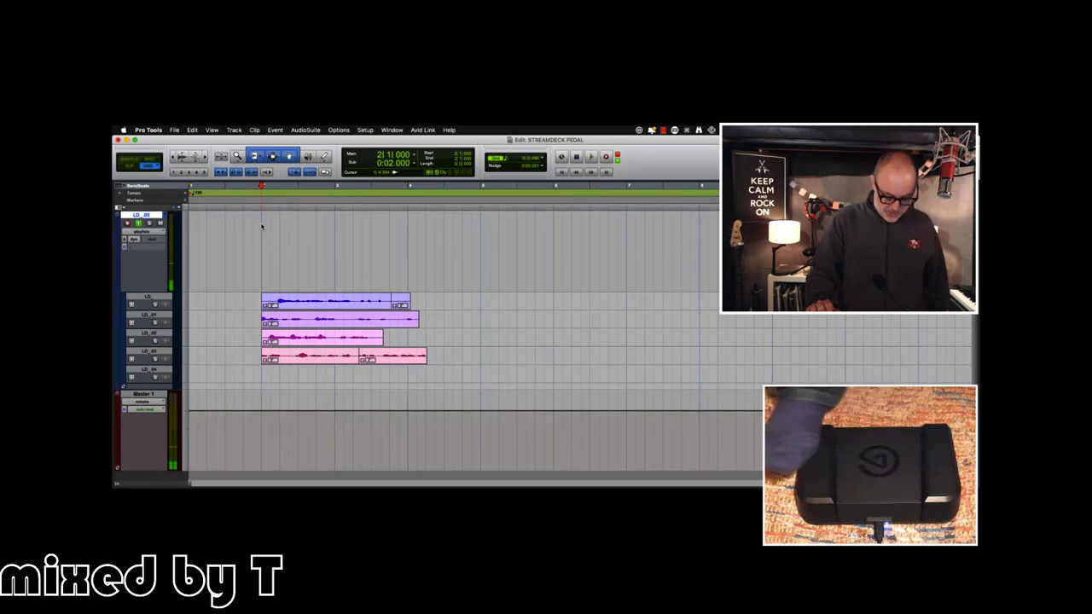
Step: Punch in a short take from late bar 2 into bar 3 on the empty playlist, and record another from bar 2 over its start
{"action": "key", "text": "space"}
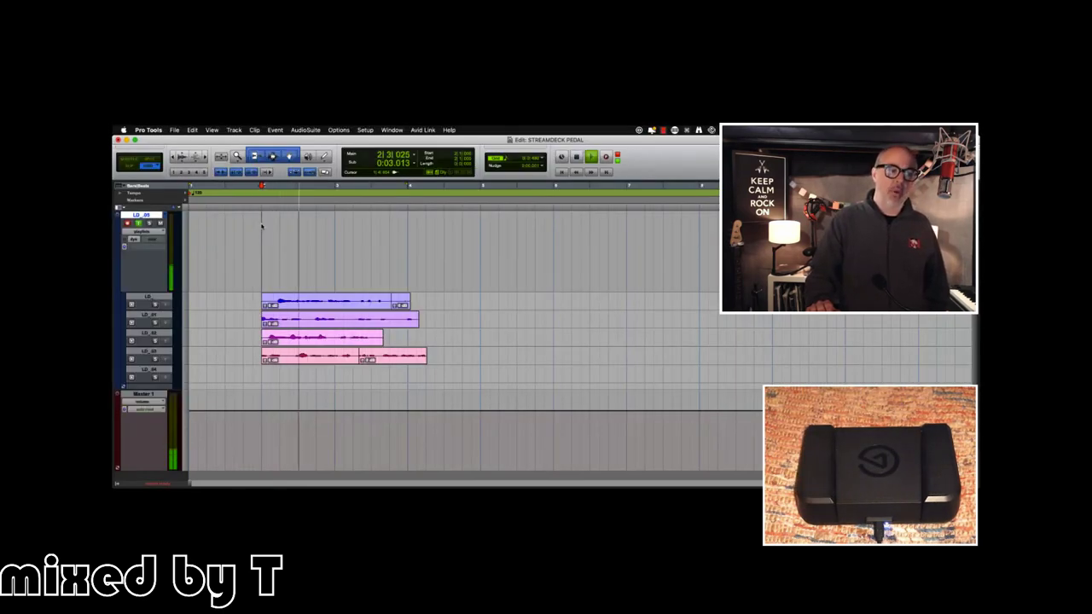
{"action": "key", "text": "F12"}
{"action": "key", "text": "space"}
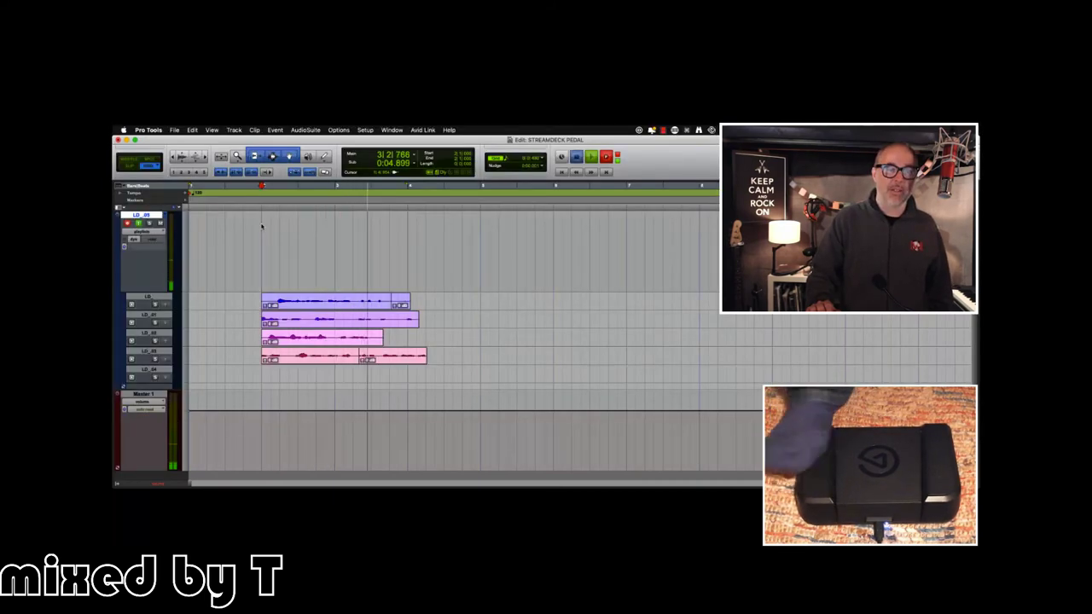
{"action": "key", "text": "F12"}
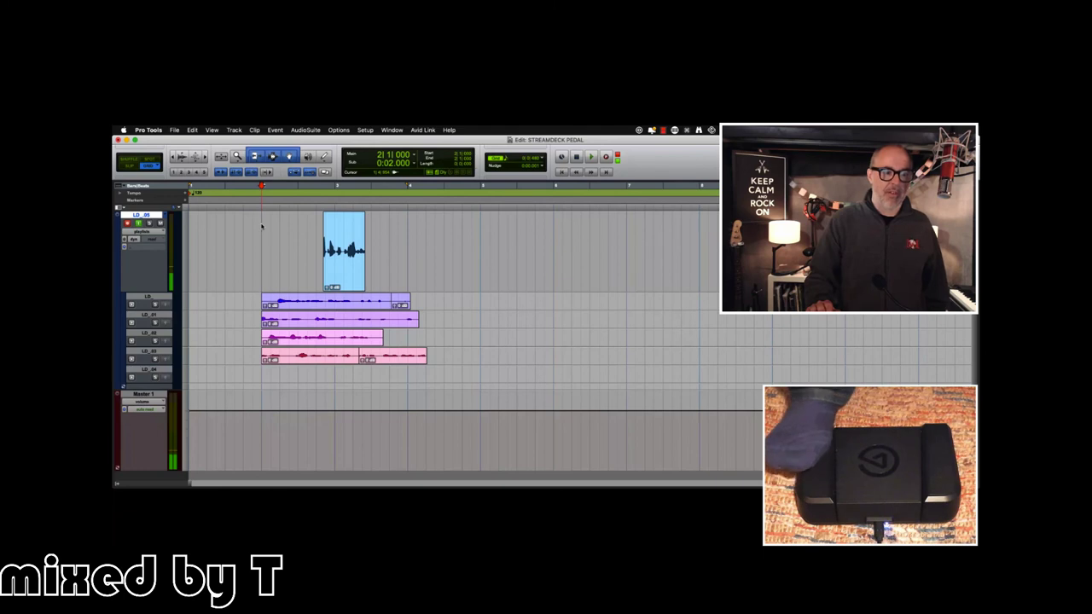
{"action": "key", "text": "space"}
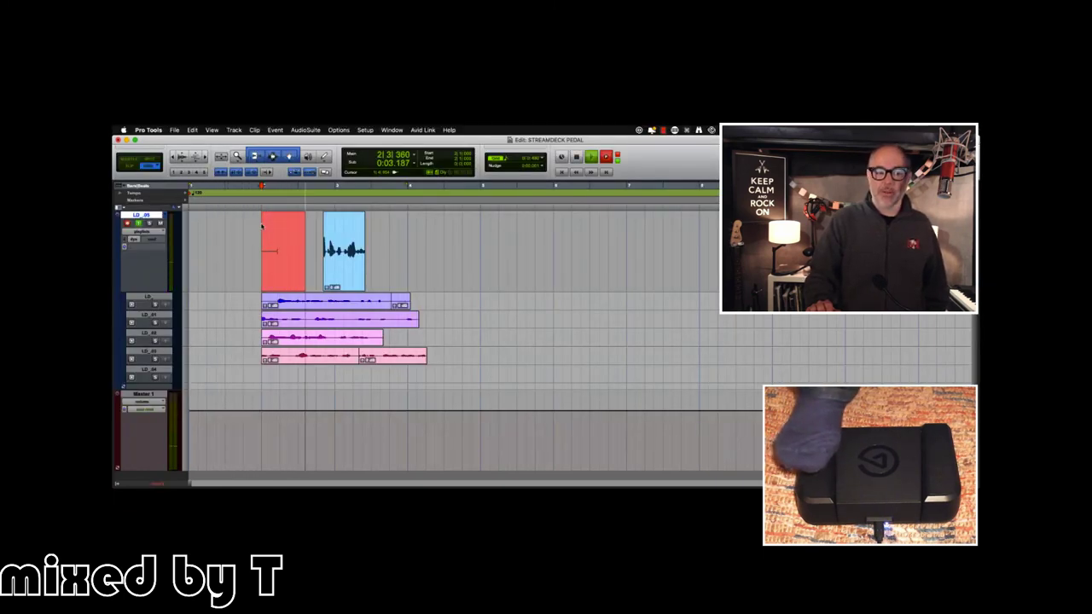
{"action": "key", "text": "space"}
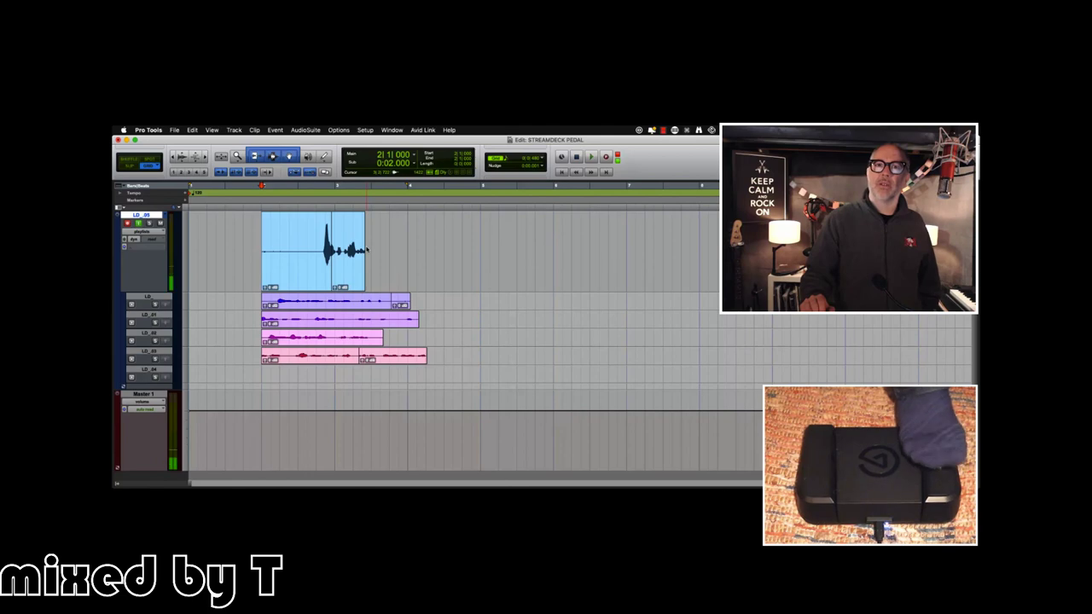
Step: Switch back and forth between the Edit and Mix windows, ending on the Edit window
{"action": "key", "text": "super+equal"}
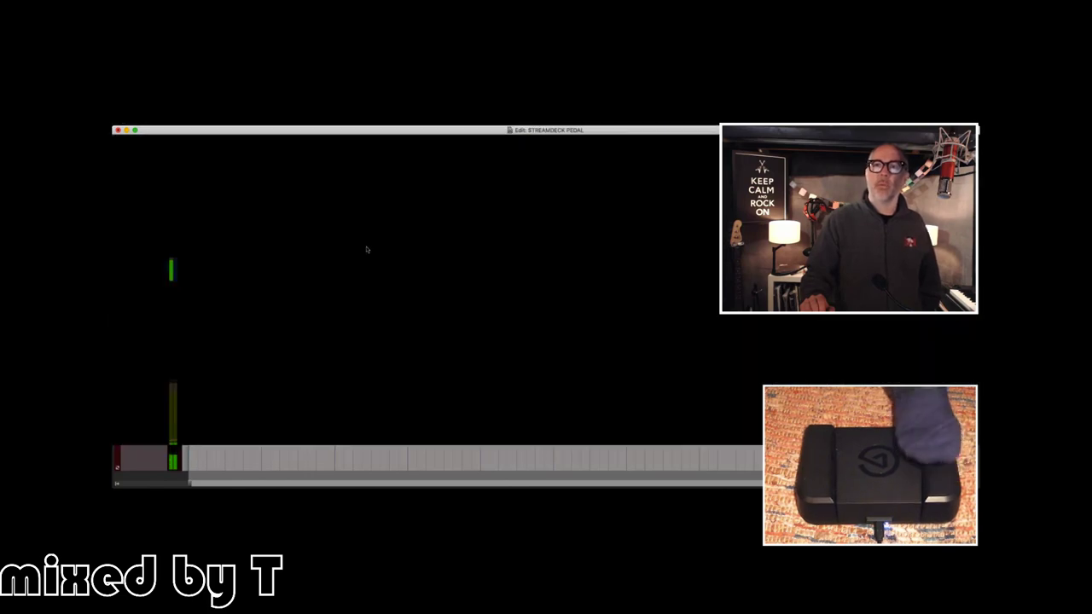
{"action": "key", "text": "super+equal"}
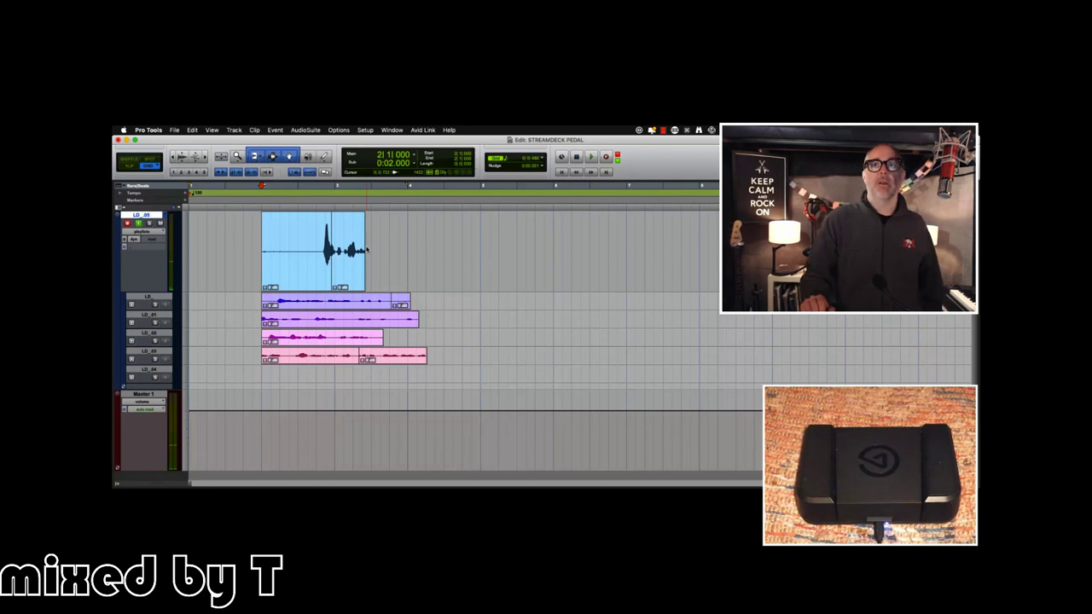
{"action": "key", "text": "super+equal"}
{"action": "key", "text": "super+equal"}
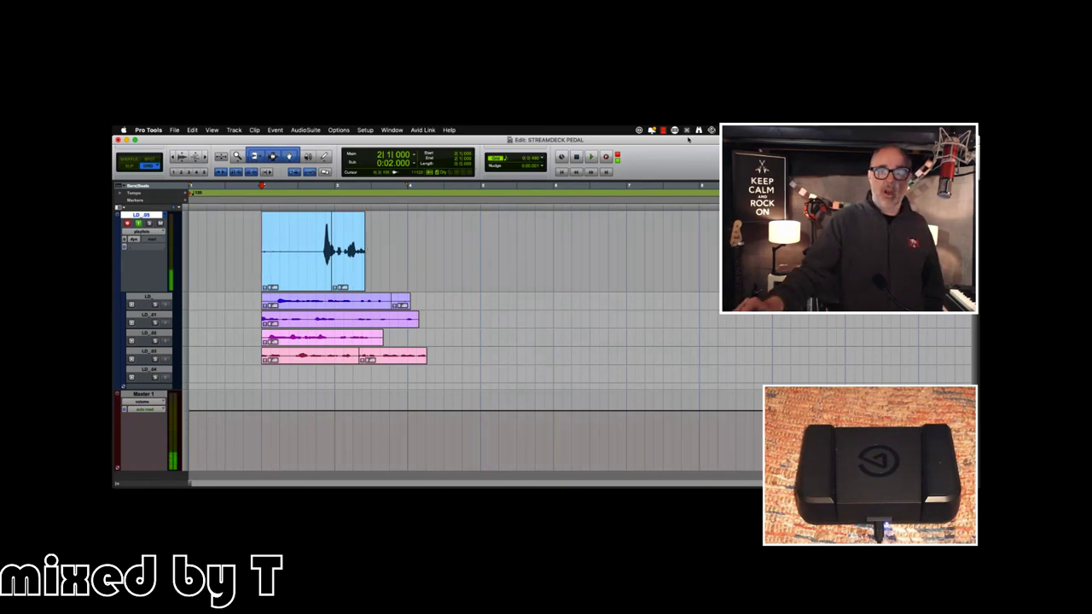
Step: Open the Stream Deck configuration window
{"action": "left_click", "coordinate": [674, 130]}
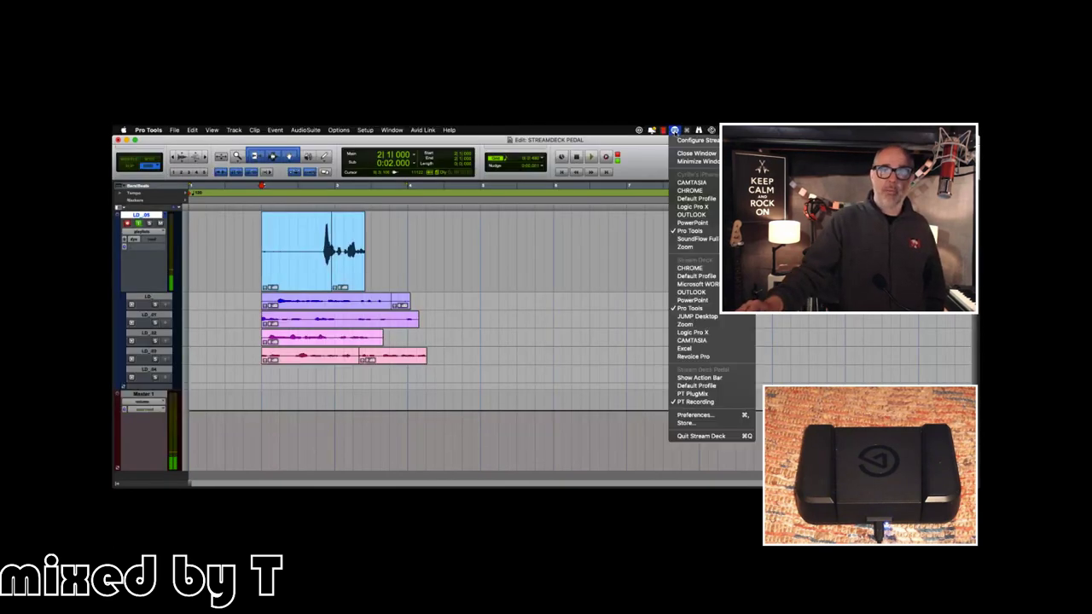
{"action": "left_click", "coordinate": [687, 139]}
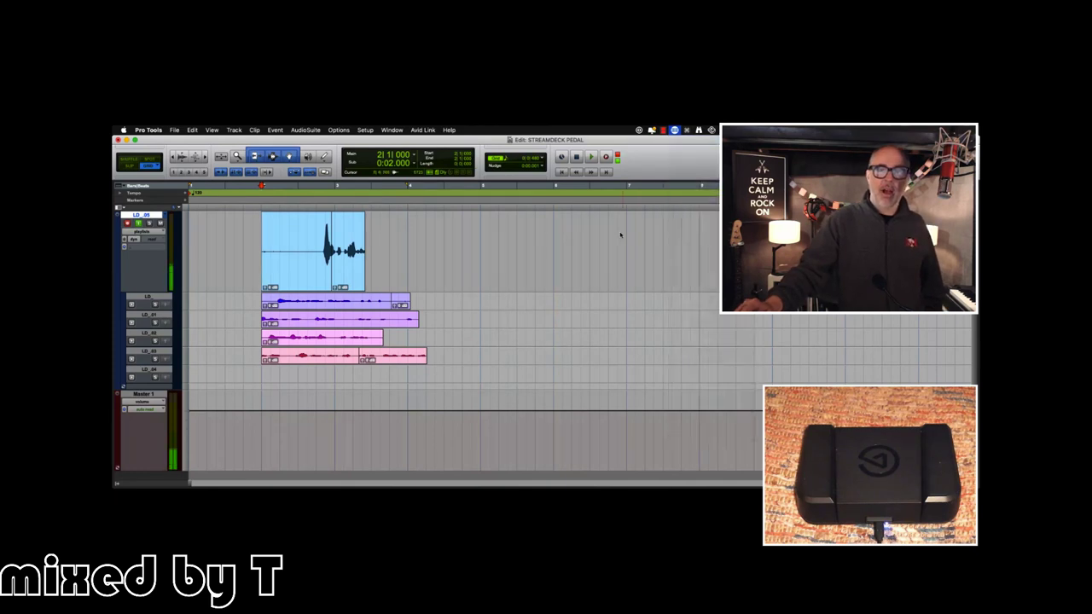